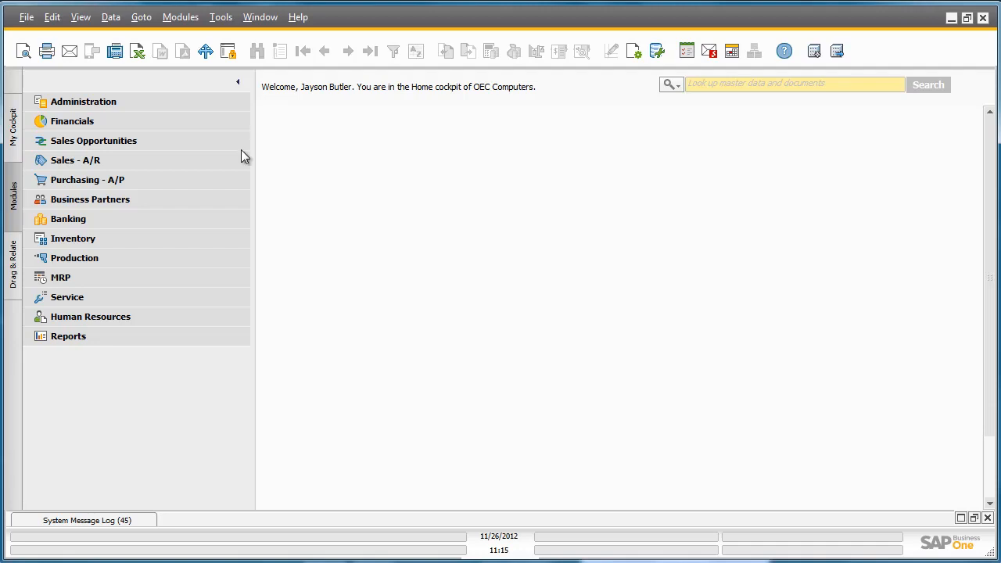
- Open a new Purchase Request from the purchasing module and set its Required Date to 12/07/2012
{"action": "left_click", "coordinate": [168, 179]}
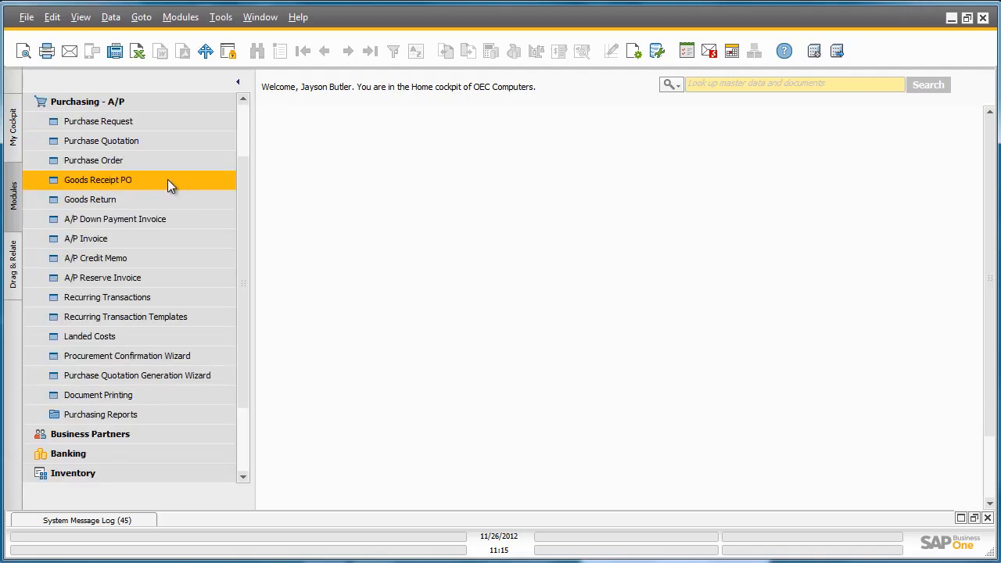
{"action": "left_click", "coordinate": [110, 124]}
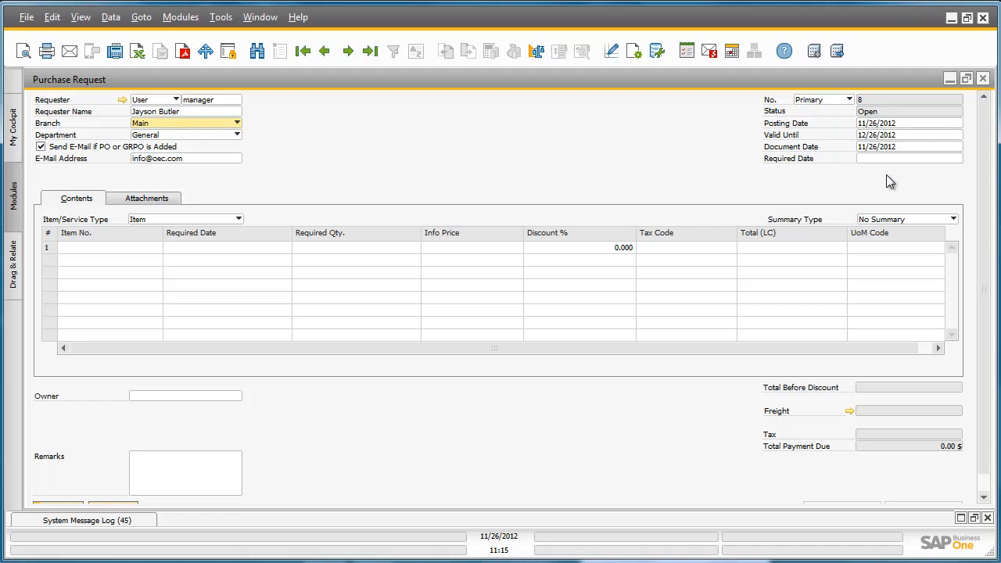
{"action": "left_click", "coordinate": [913, 159]}
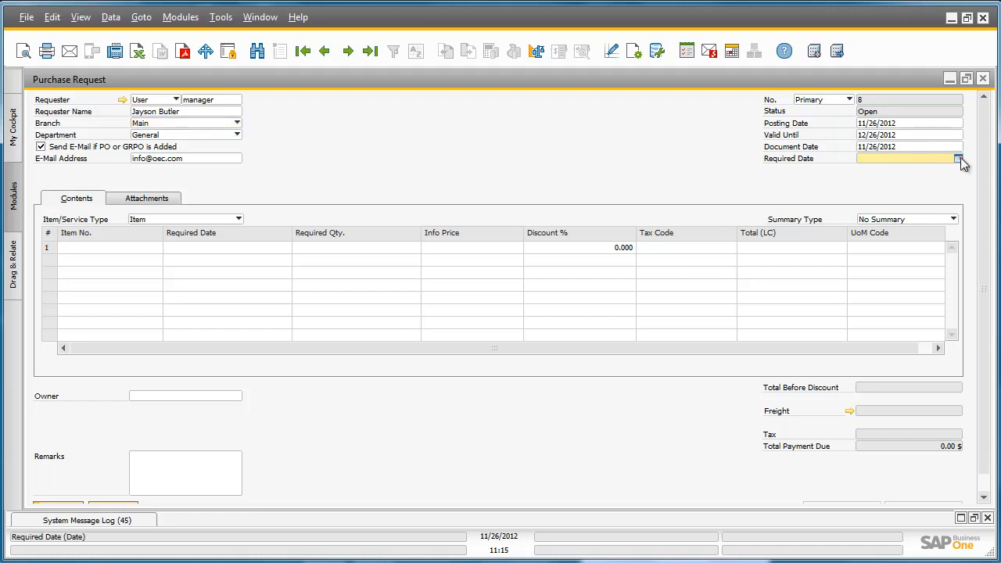
{"action": "left_click", "coordinate": [958, 159]}
{"action": "left_click", "coordinate": [930, 179]}
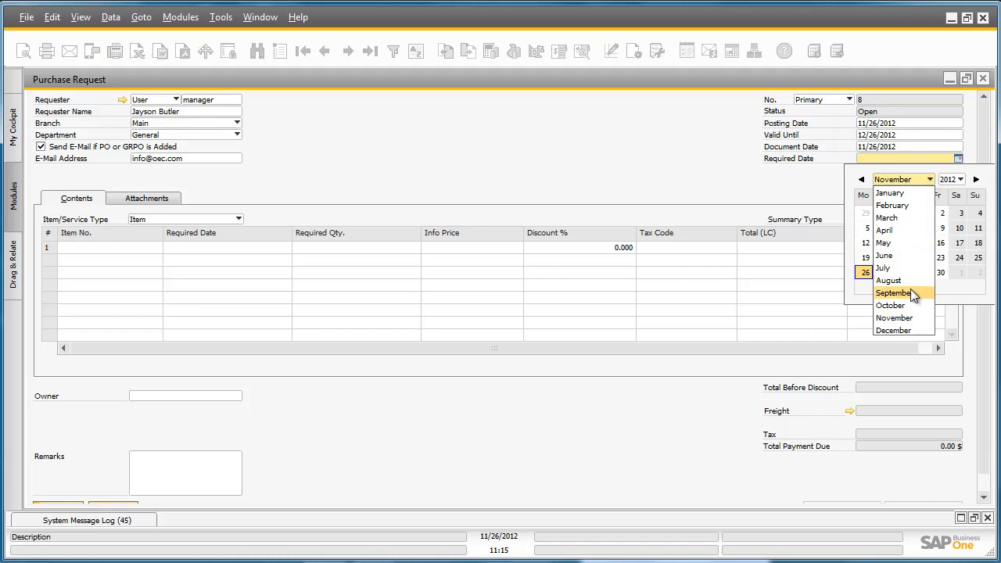
{"action": "left_click", "coordinate": [909, 332]}
{"action": "left_click", "coordinate": [942, 228]}
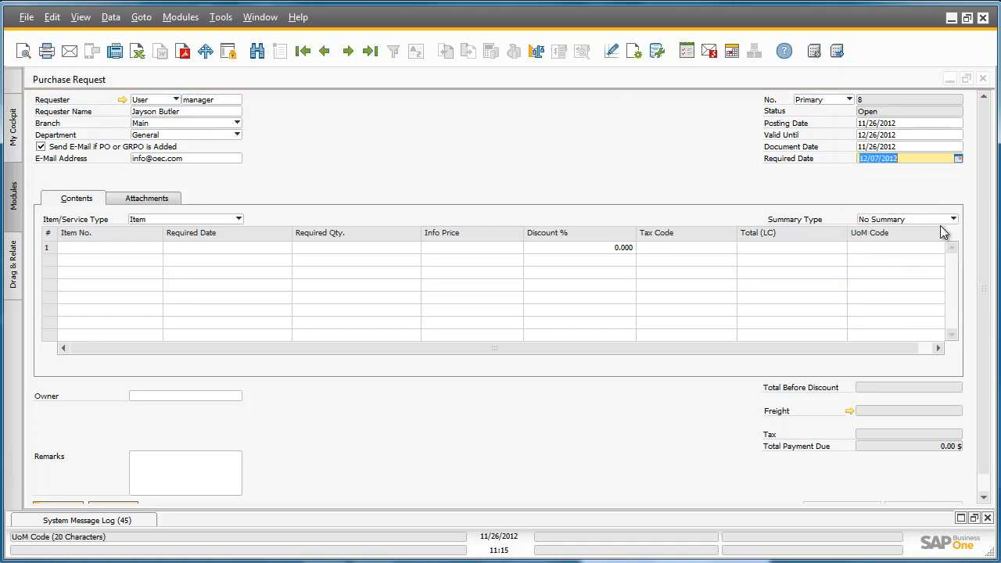
- Add item Z00001, Apple iPad 64GB Black, to the first line with a required quantity of 3
{"action": "left_click", "coordinate": [137, 243]}
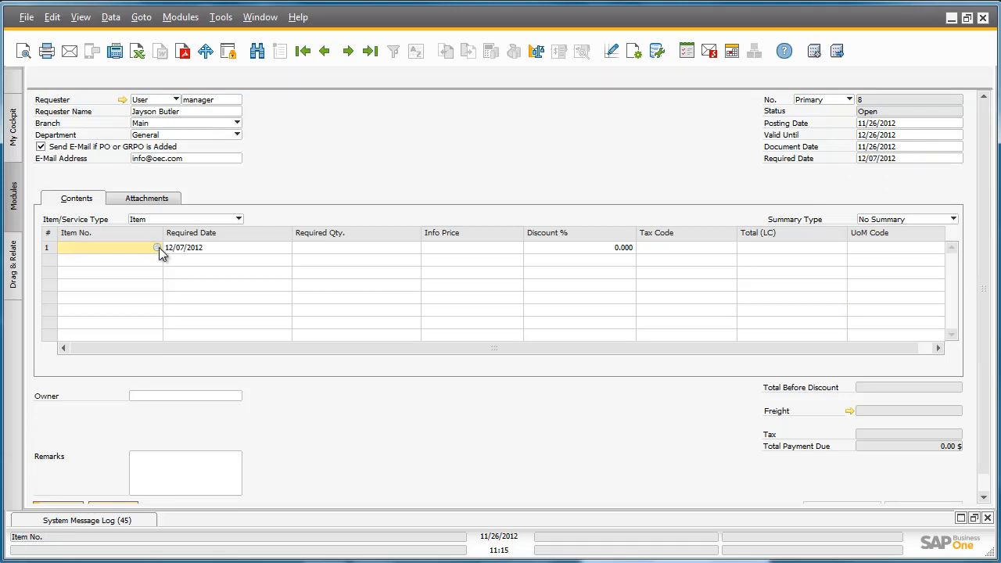
{"action": "left_click", "coordinate": [157, 247]}
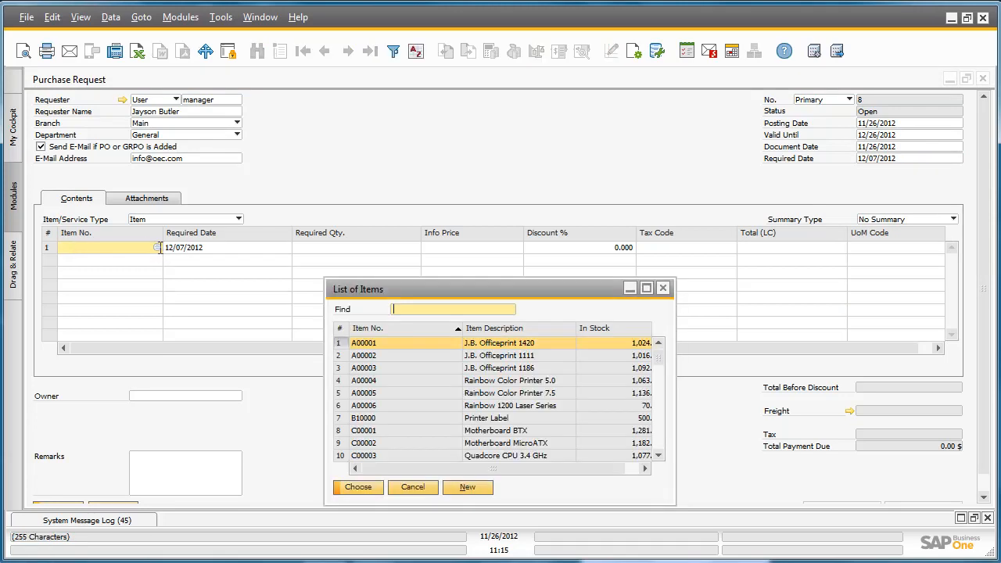
{"action": "double_click", "coordinate": [539, 330]}
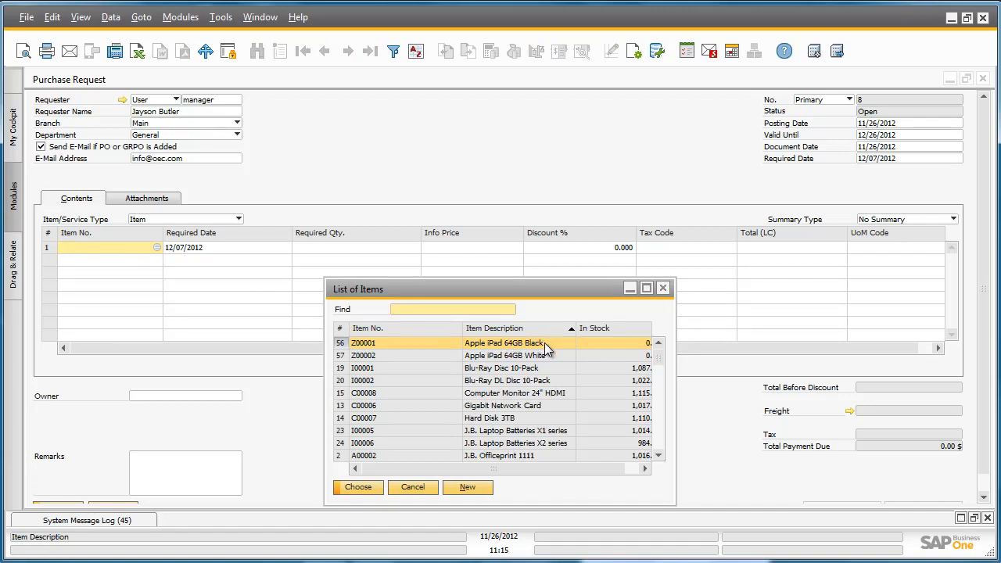
{"action": "double_click", "coordinate": [544, 344]}
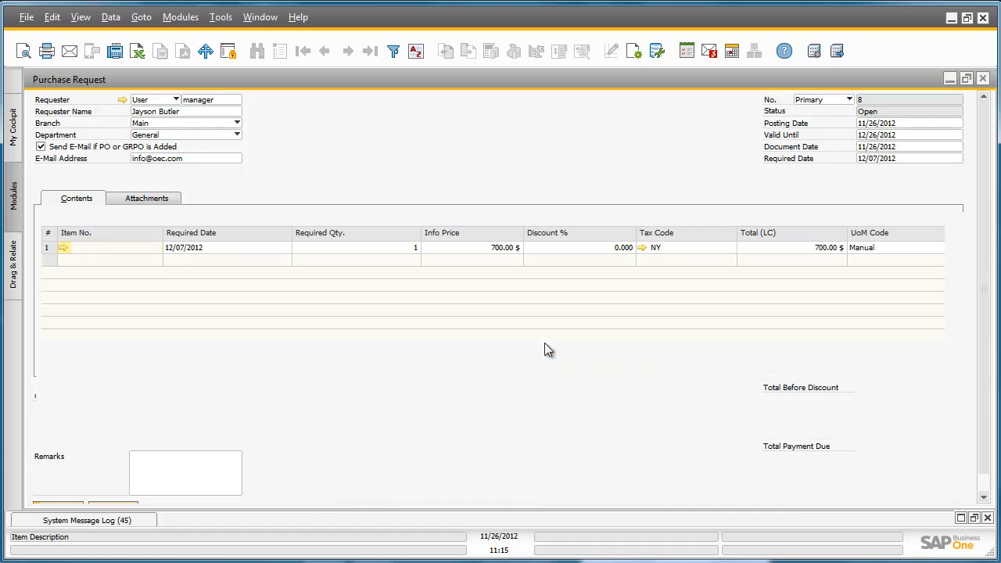
{"action": "left_click", "coordinate": [372, 251]}
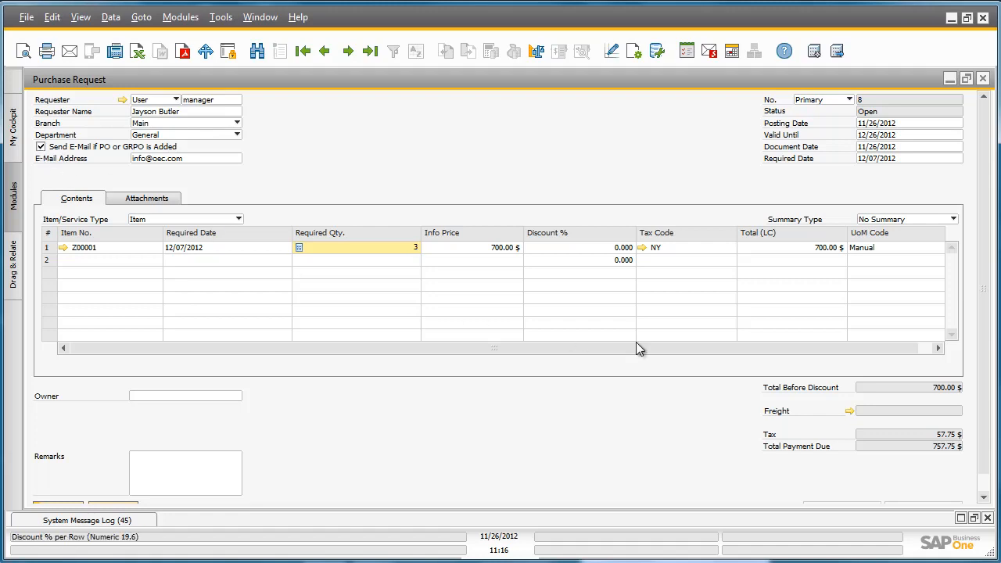
- Add the purchase request, submit it for authorization with the remark "Please approve", and close the form
{"action": "scroll", "coordinate": [984, 363], "scroll_direction": "down", "scroll_amount": 1}
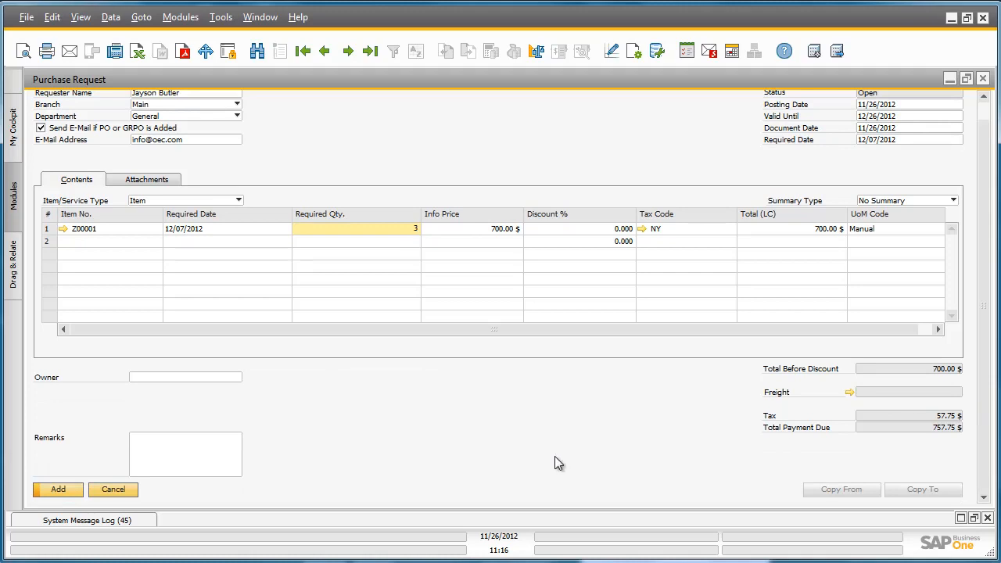
{"action": "left_click", "coordinate": [71, 495]}
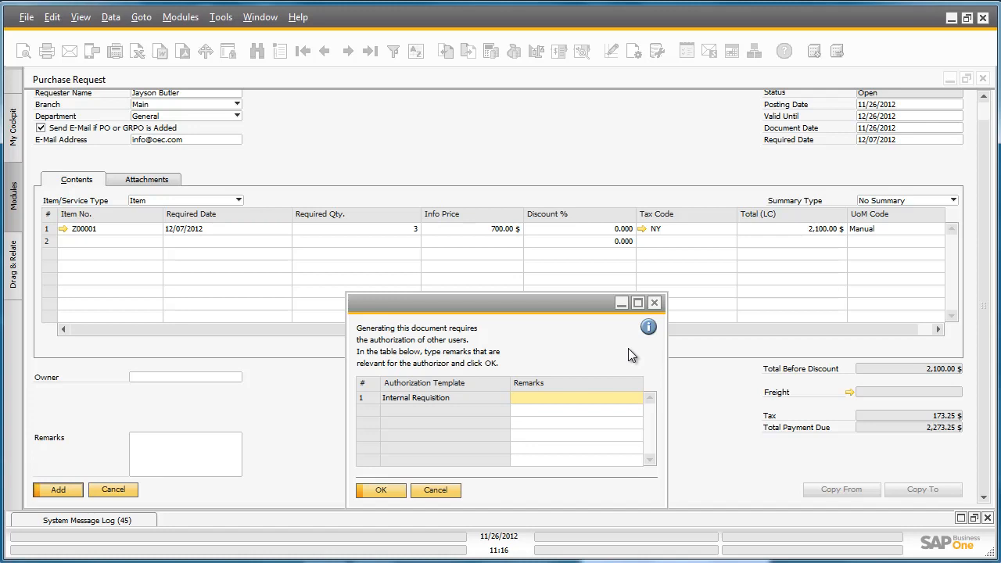
{"action": "type", "text": "Please approve"}
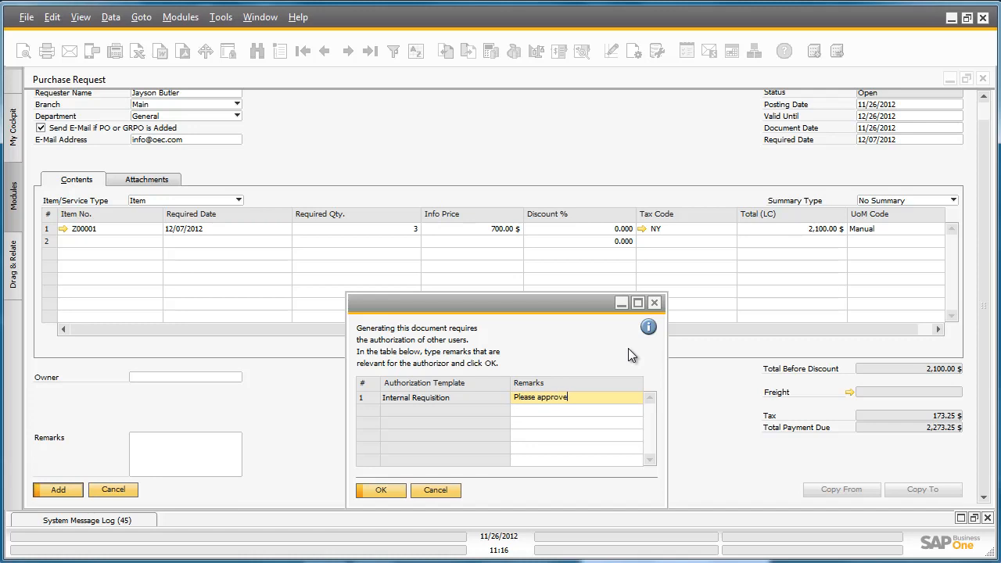
{"action": "left_click", "coordinate": [380, 490]}
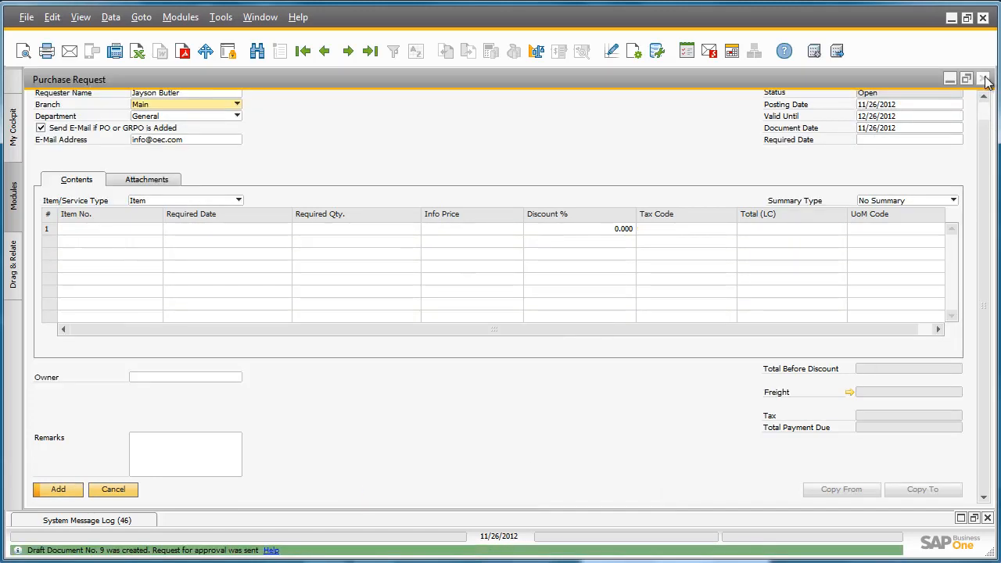
{"action": "left_click", "coordinate": [983, 79]}
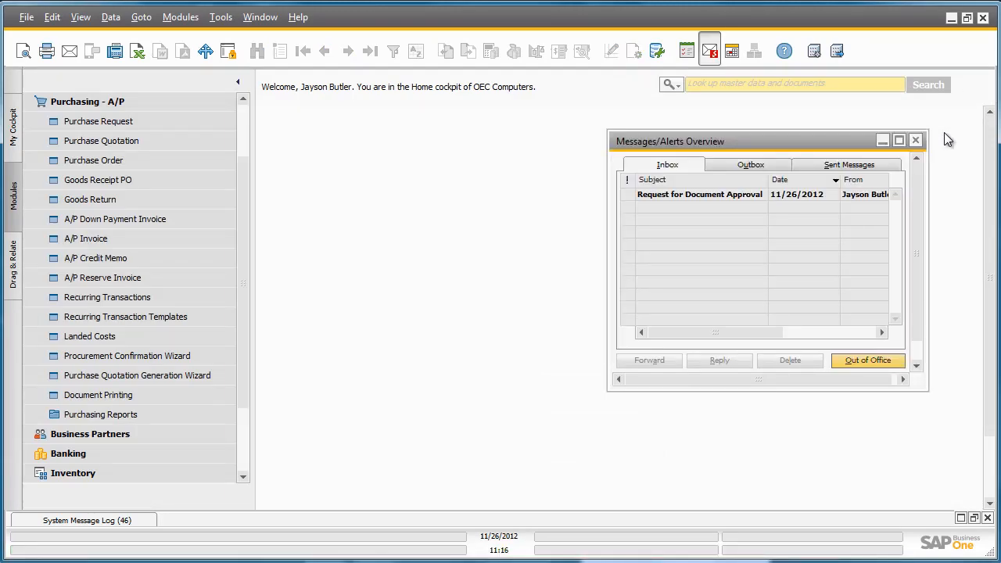
- Open the purchase request from the approval message, set the decision to Approved, and update it
{"action": "left_click", "coordinate": [743, 195]}
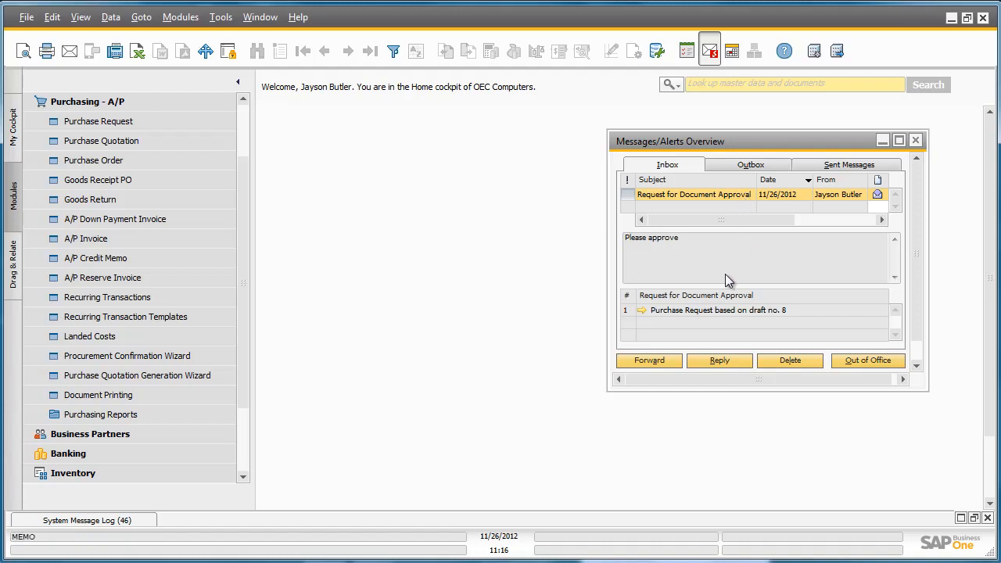
{"action": "left_click", "coordinate": [644, 311]}
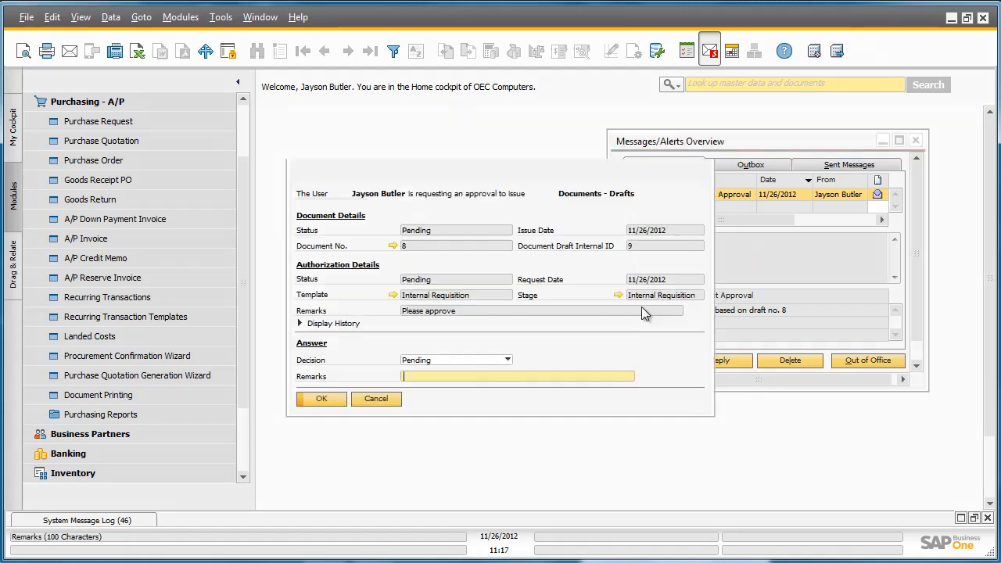
{"action": "left_click", "coordinate": [545, 375]}
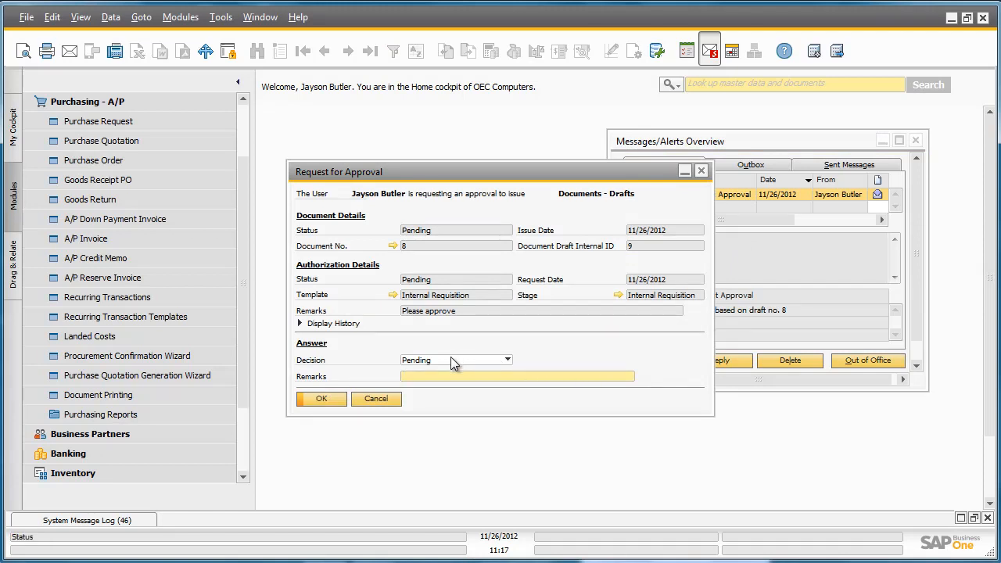
{"action": "left_click", "coordinate": [447, 358]}
{"action": "left_click", "coordinate": [441, 384]}
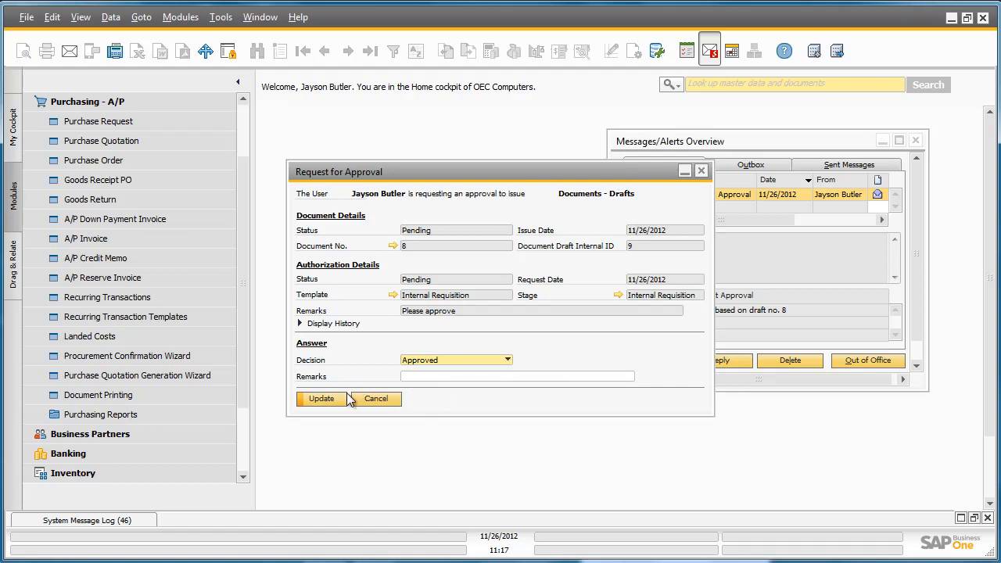
{"action": "left_click", "coordinate": [321, 399]}
{"action": "left_click", "coordinate": [327, 399]}
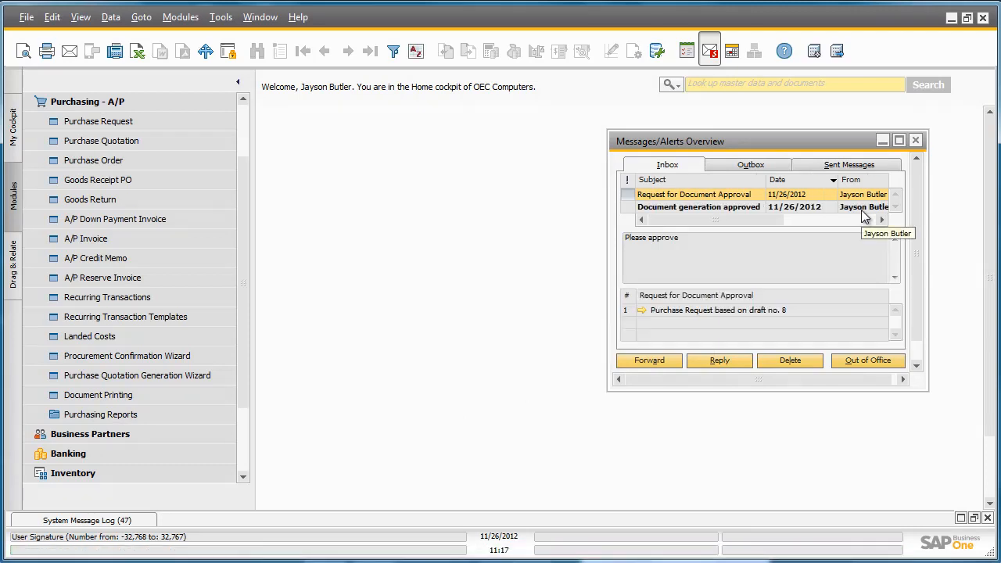
- Open the approved purchase request draft from the "Document generation approved" message and add it as a document
{"action": "left_click", "coordinate": [644, 208]}
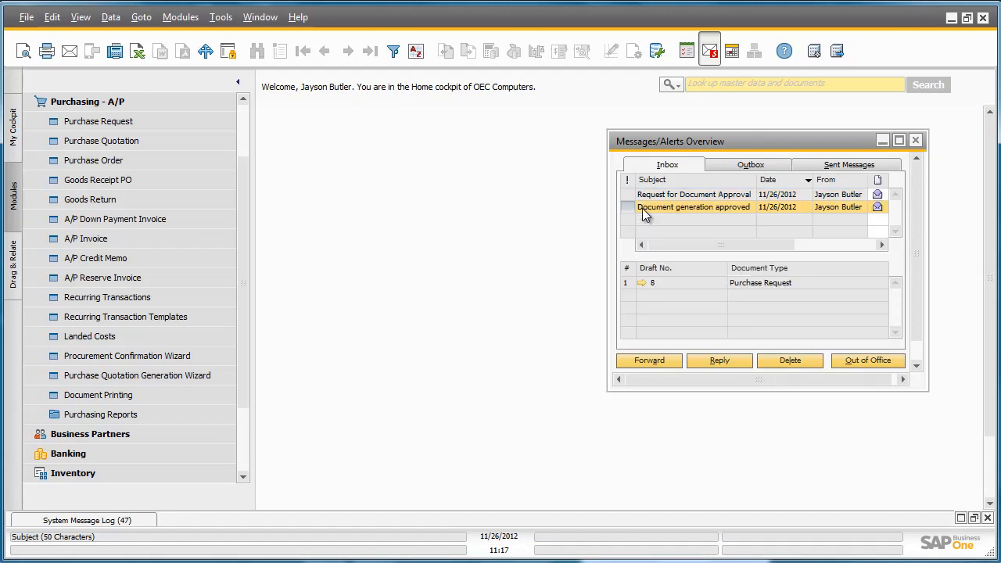
{"action": "left_click", "coordinate": [641, 284]}
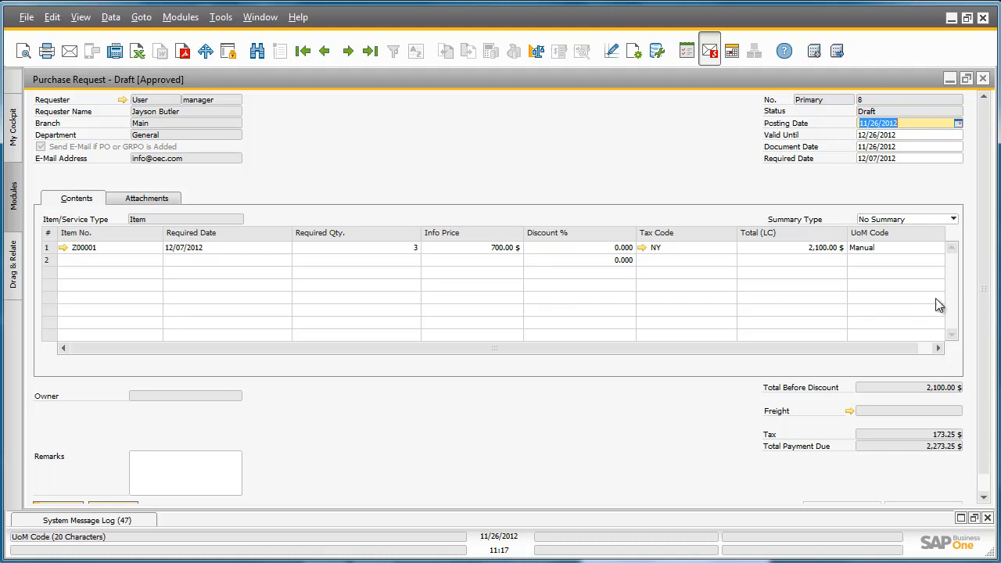
{"action": "scroll", "coordinate": [981, 298], "scroll_direction": "down", "scroll_amount": 2}
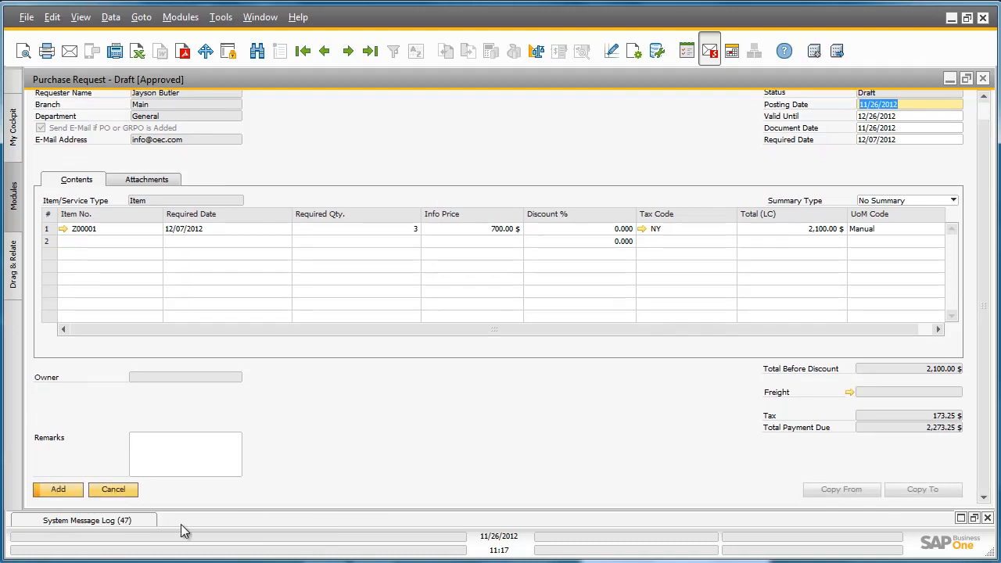
{"action": "left_click", "coordinate": [50, 498]}
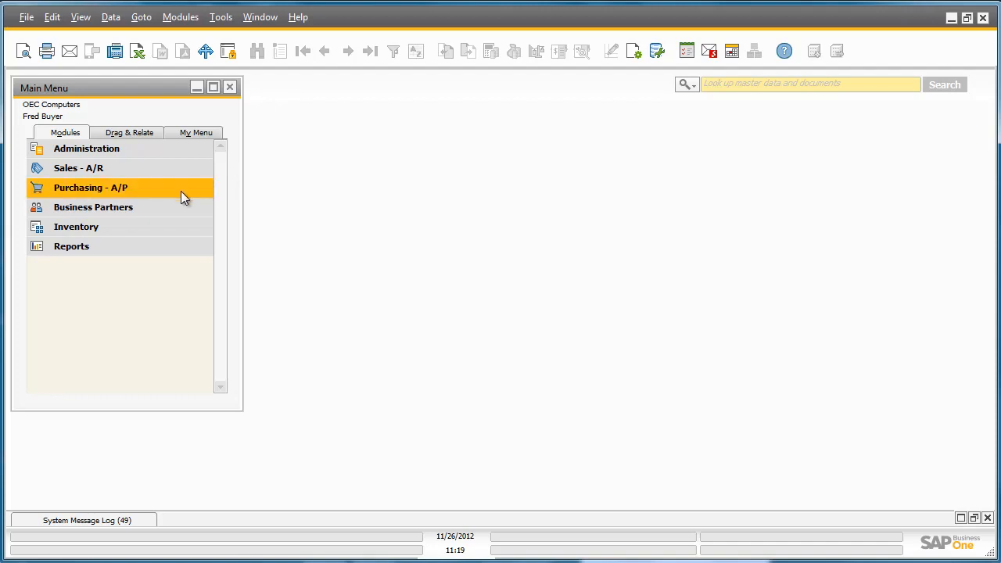
- Run the Purchase Request Report for items, covering users and employees and open purchase requests only
{"action": "left_click", "coordinate": [111, 187]}
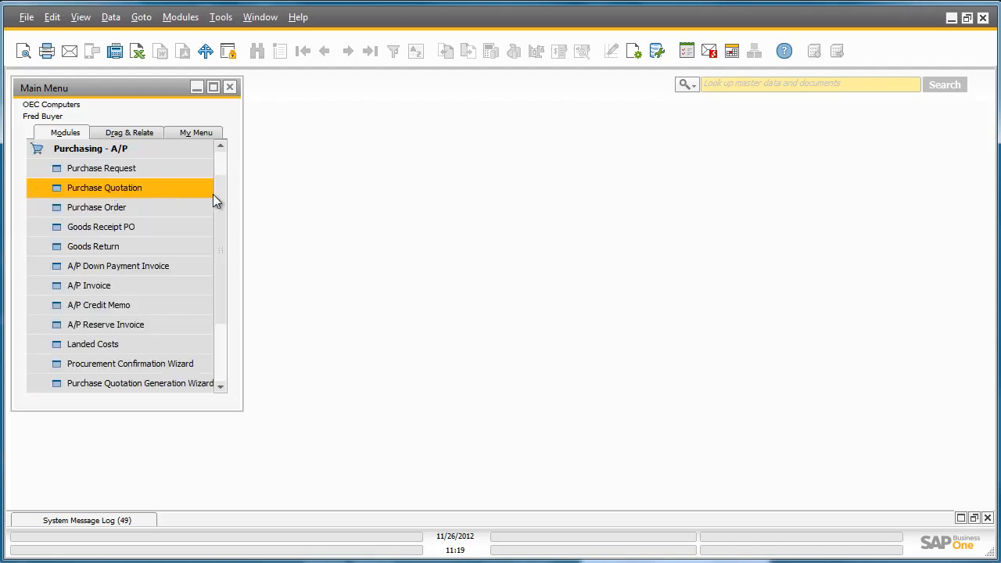
{"action": "left_click_drag", "start_coordinate": [219, 205], "coordinate": [214, 275]}
{"action": "left_click", "coordinate": [179, 323]}
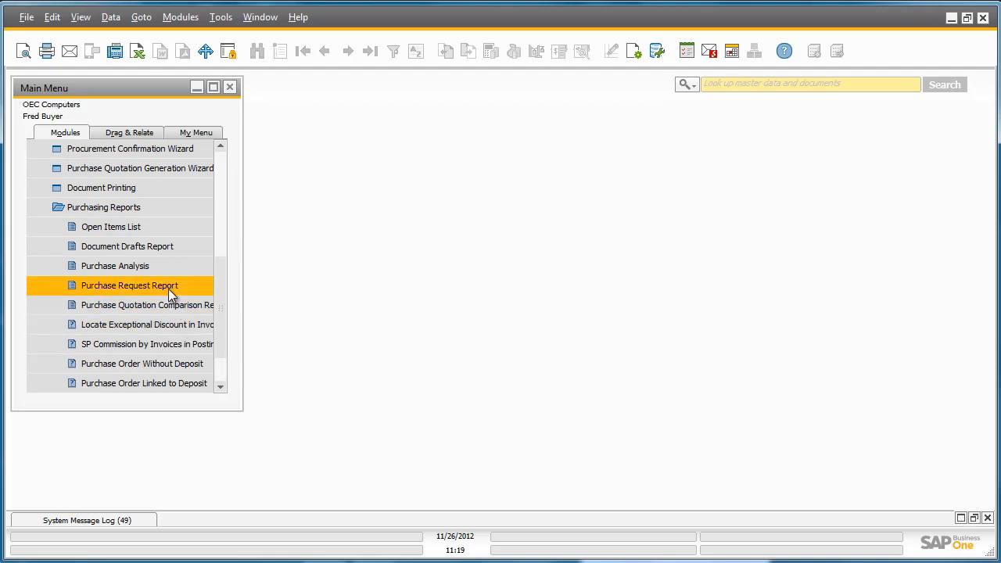
{"action": "left_click", "coordinate": [168, 288]}
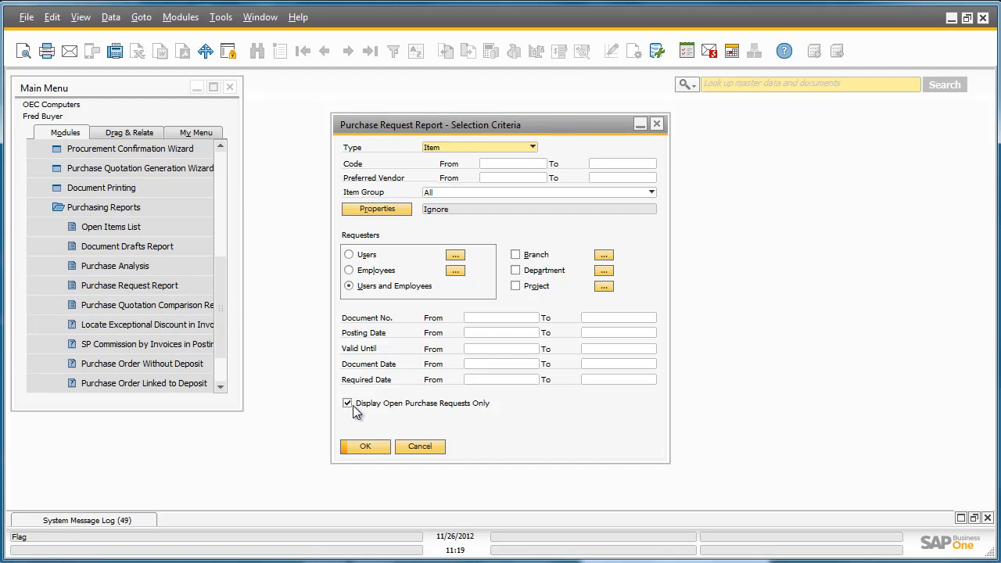
{"action": "left_click", "coordinate": [362, 446]}
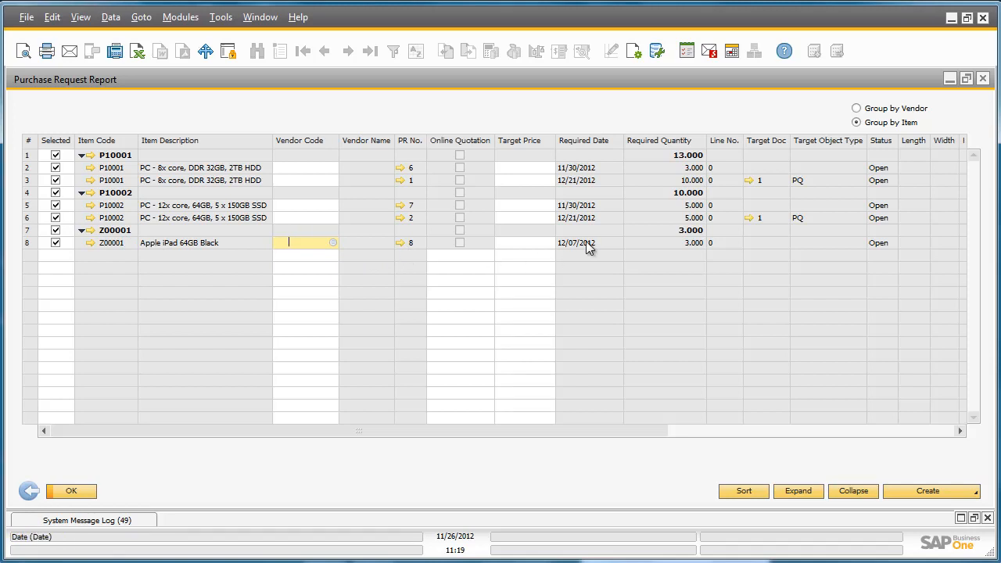
- Review the report's remaining columns and check the alternative items for Apple iPad 64GB Black, Z00001
{"action": "left_click_drag", "start_coordinate": [633, 429], "coordinate": [905, 424]}
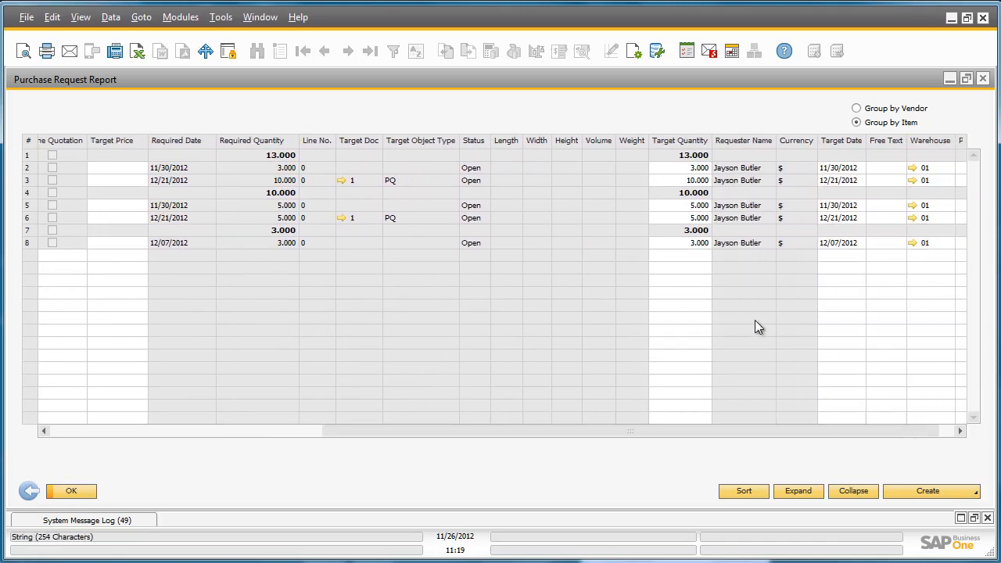
{"action": "left_click_drag", "start_coordinate": [786, 435], "coordinate": [368, 437]}
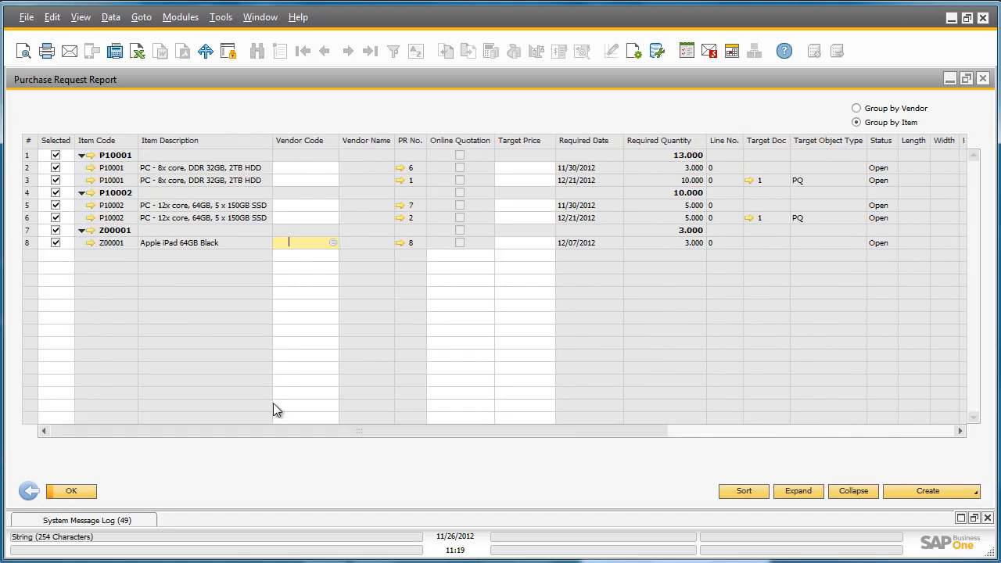
{"action": "right_click", "coordinate": [114, 237]}
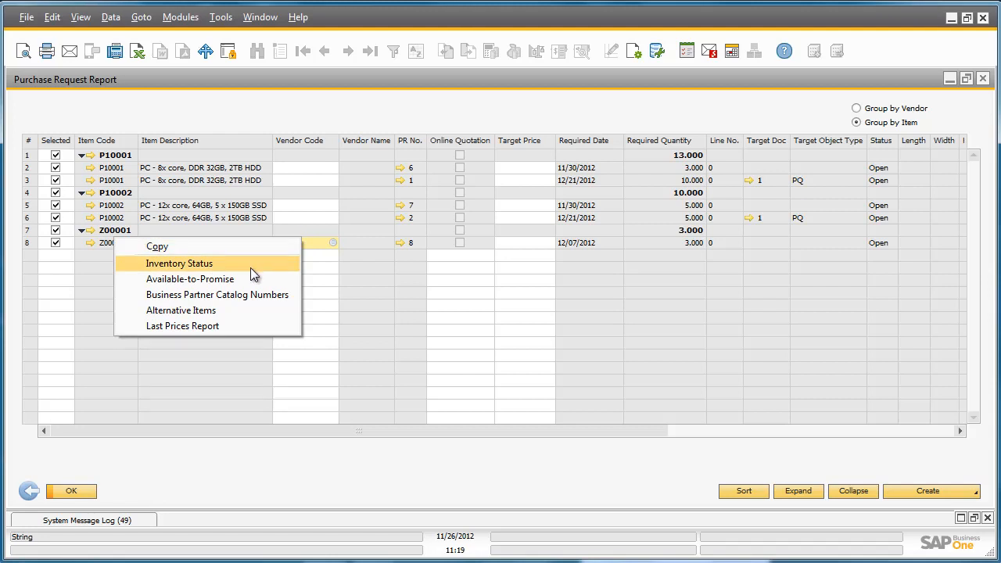
{"action": "left_click", "coordinate": [238, 311]}
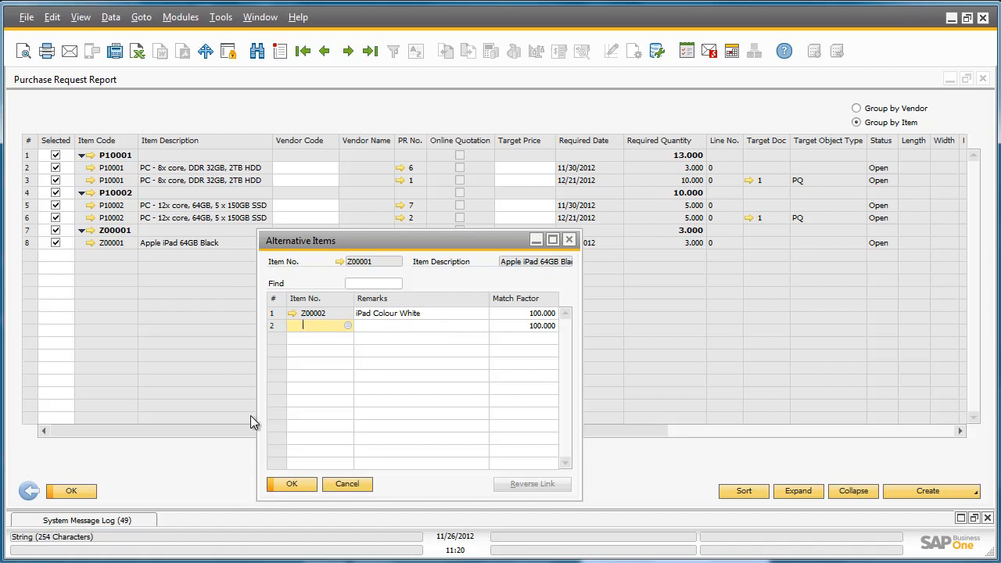
{"action": "left_click", "coordinate": [298, 483]}
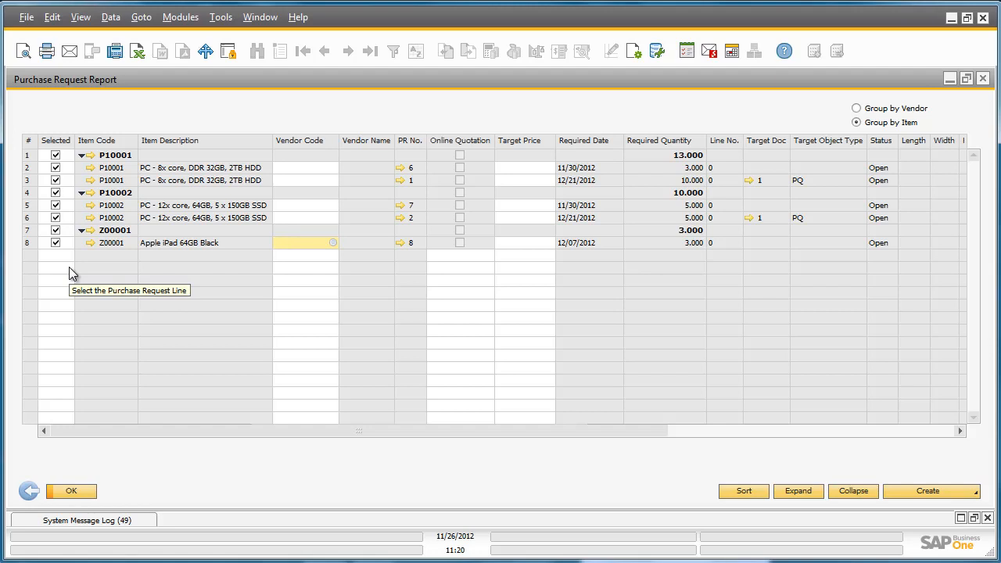
- Deselect all purchase request lines in the report and select only the Z00001 item group
{"action": "double_click", "coordinate": [61, 143]}
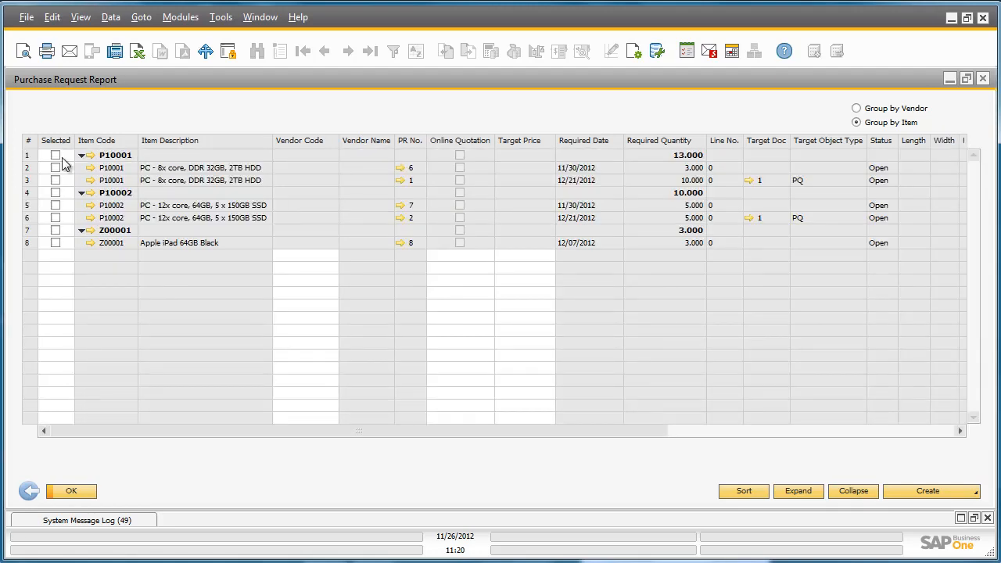
{"action": "left_click", "coordinate": [56, 230]}
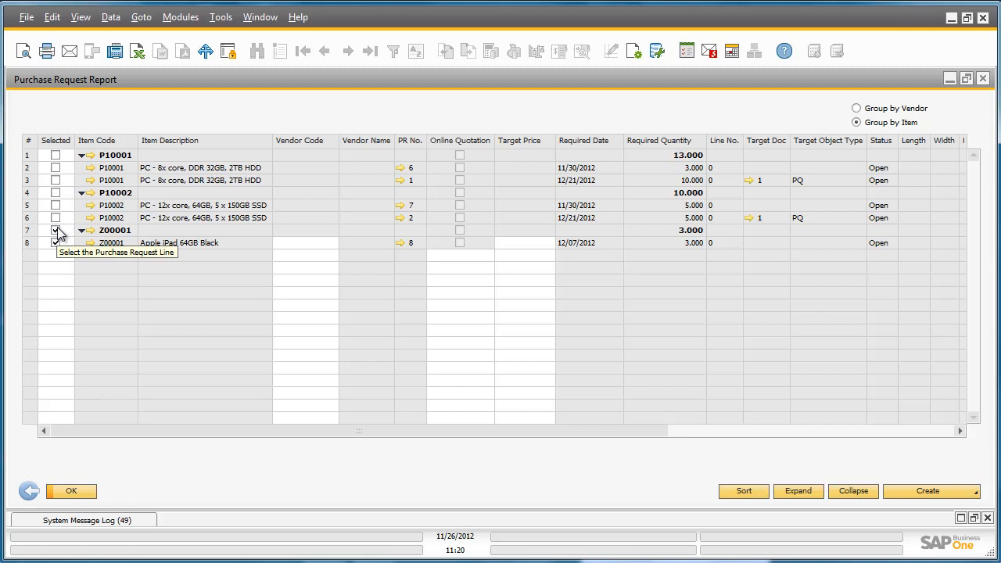
- Assign Lumarx as the vendor for the Apple iPad 64GB Black line
{"action": "left_click", "coordinate": [316, 243]}
{"action": "left_click", "coordinate": [332, 243]}
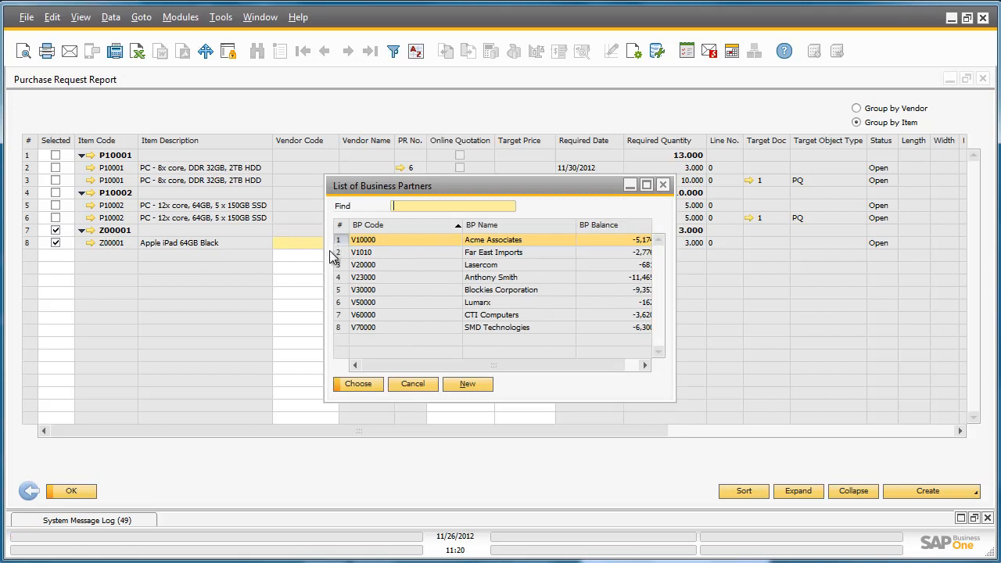
{"action": "double_click", "coordinate": [468, 305]}
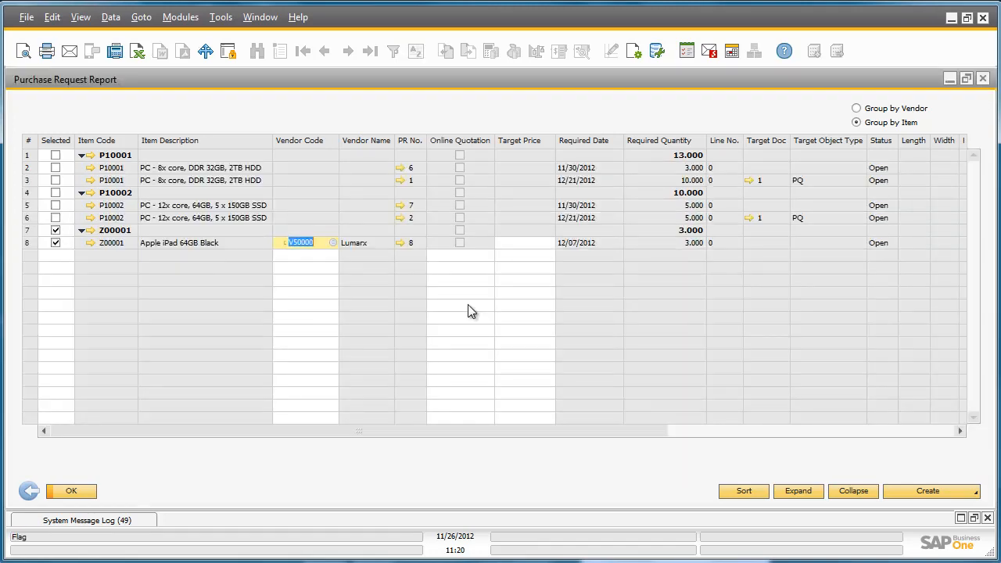
- Create a purchase order from the selected iPad line, accepting the irreversible document creation, and close the report
{"action": "left_click", "coordinate": [961, 495]}
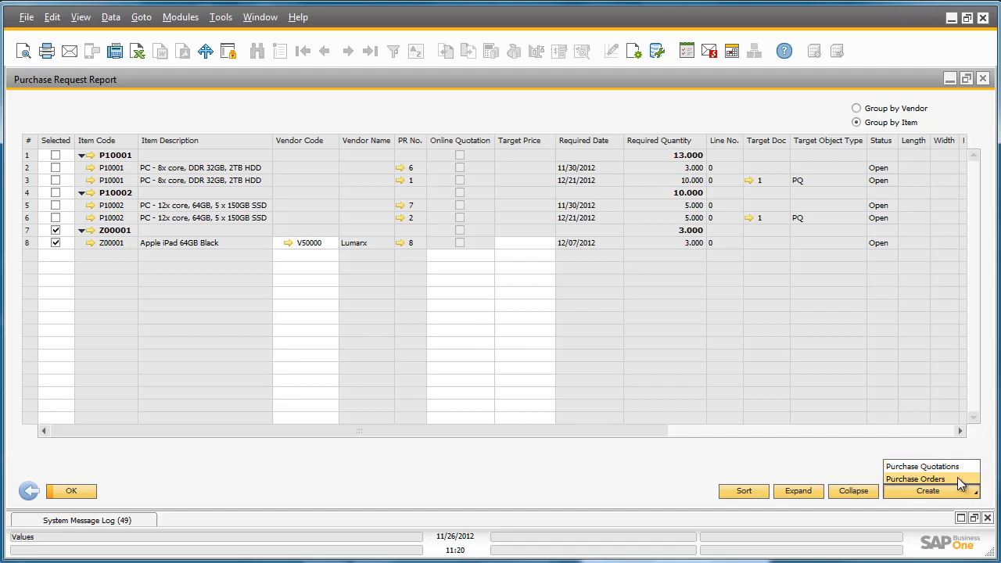
{"action": "left_click", "coordinate": [915, 479]}
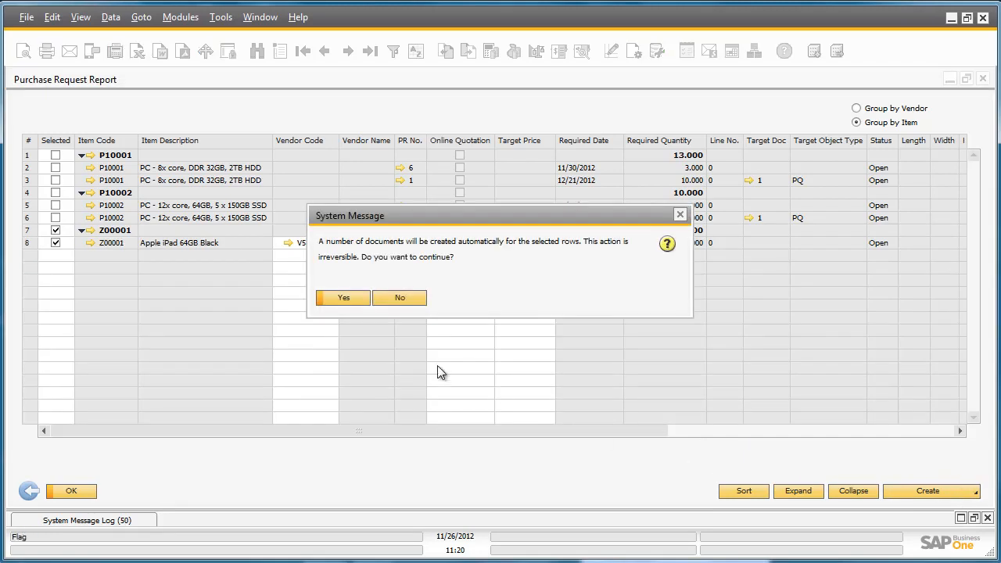
{"action": "left_click", "coordinate": [338, 298]}
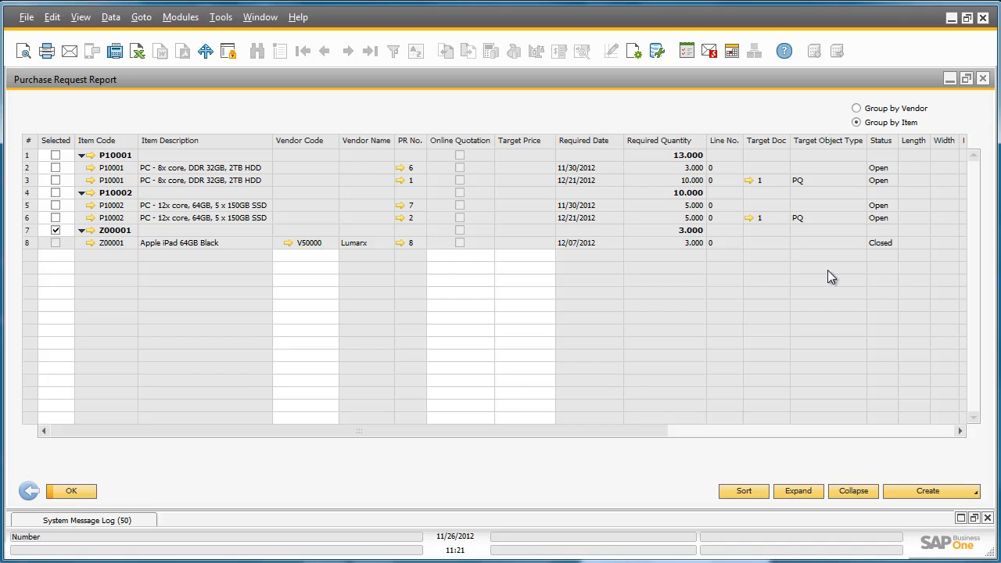
{"action": "left_click", "coordinate": [982, 79]}
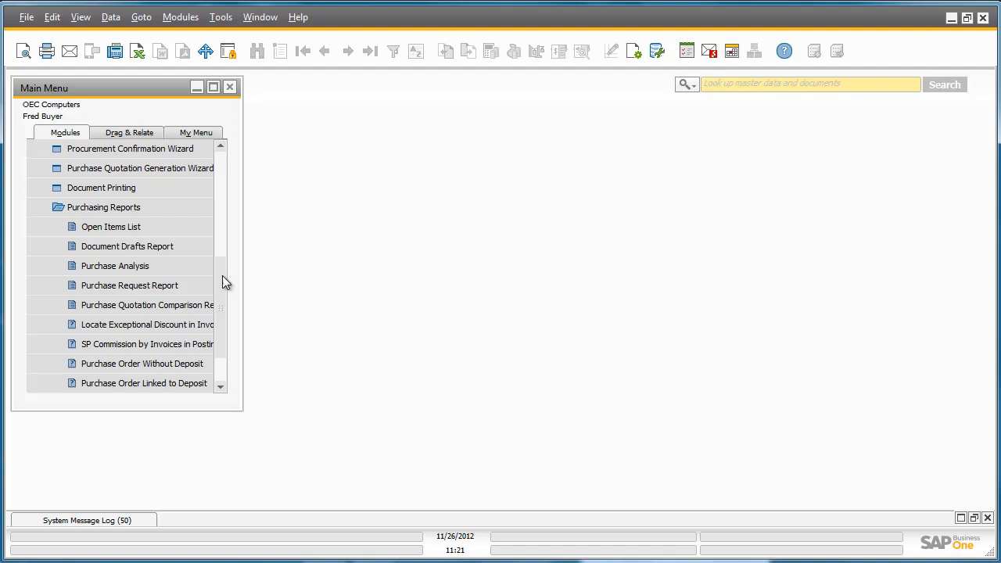
- Start the Purchase Quotation Generation Wizard with a new parameter set named "purchae request" and an empty description
{"action": "left_click_drag", "start_coordinate": [220, 288], "coordinate": [223, 251]}
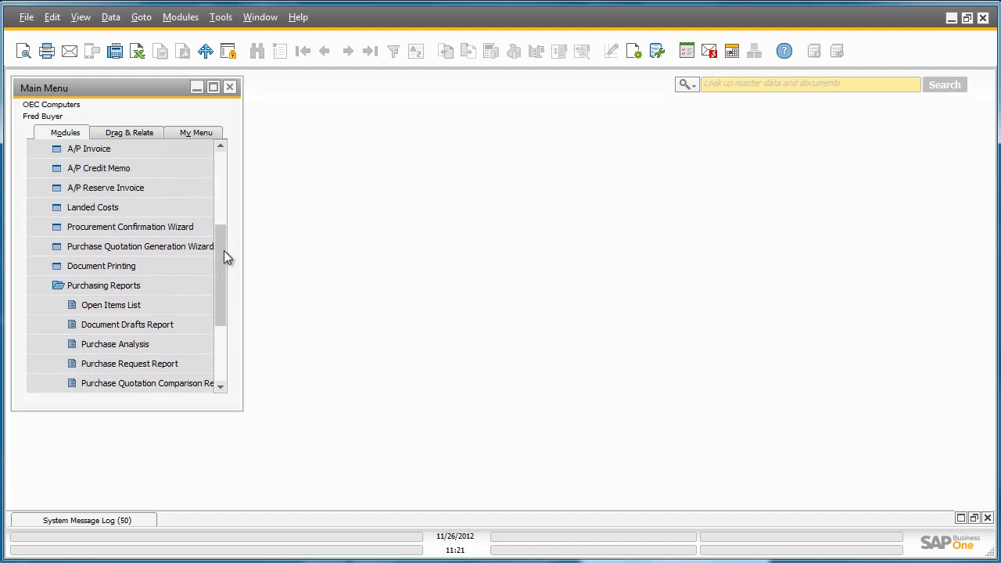
{"action": "left_click", "coordinate": [199, 246]}
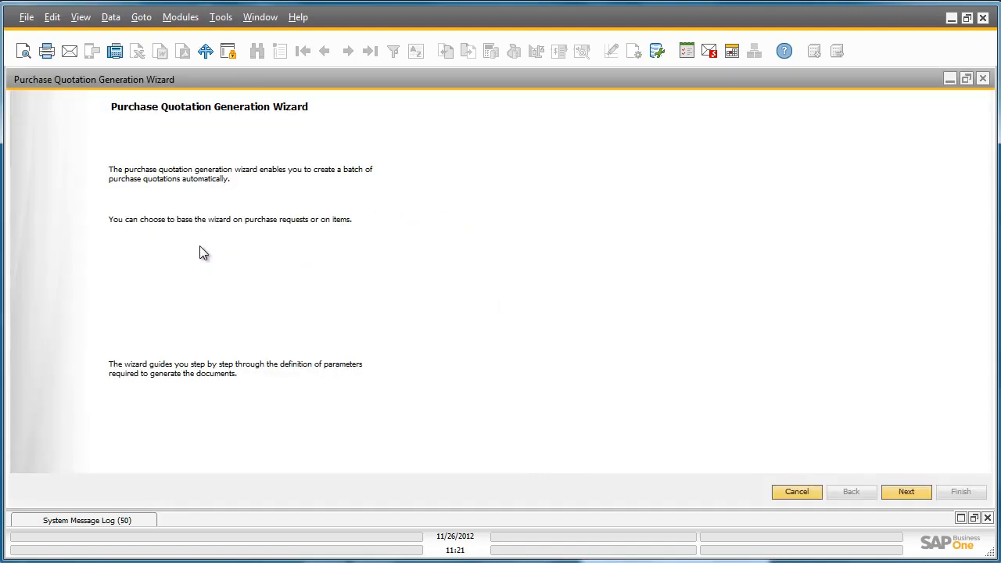
{"action": "left_click", "coordinate": [917, 494]}
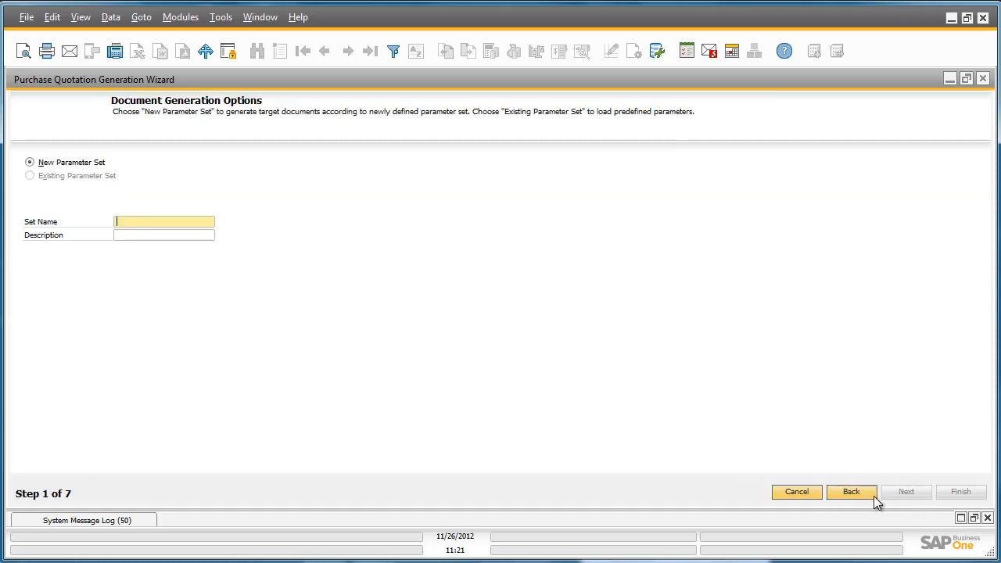
{"action": "type", "text": "purchae request"}
{"action": "left_click", "coordinate": [139, 235]}
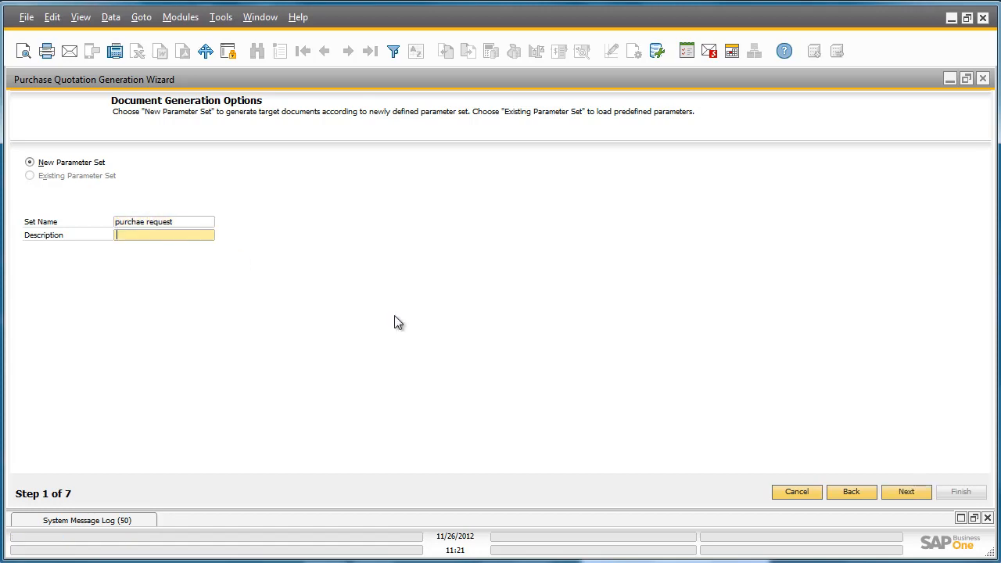
{"action": "left_click", "coordinate": [907, 491]}
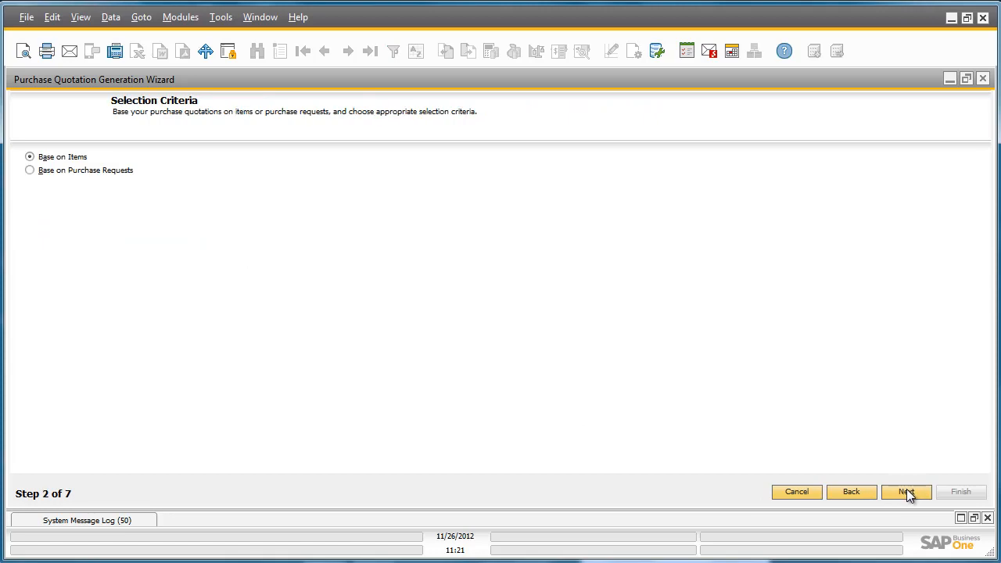
- Base the quotations on purchase requests with the default selection criteria, and accept all listed P10001 and P10002 items
{"action": "left_click", "coordinate": [43, 173]}
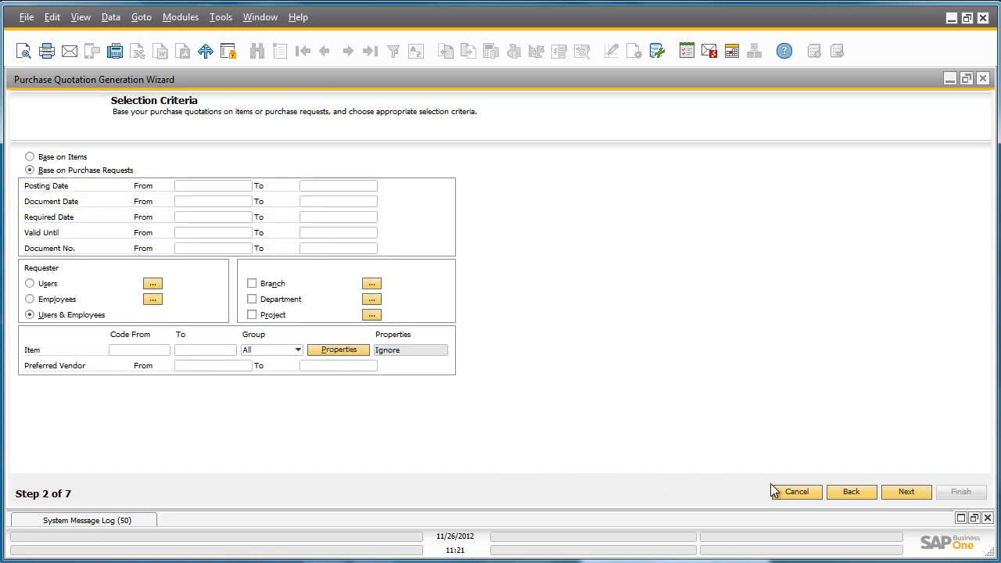
{"action": "left_click", "coordinate": [907, 492]}
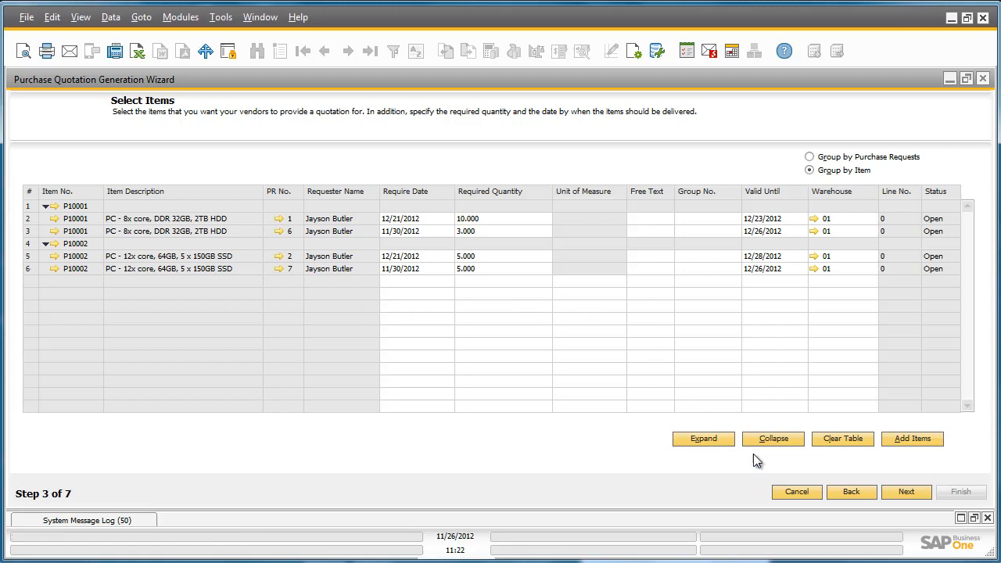
{"action": "left_click", "coordinate": [905, 491]}
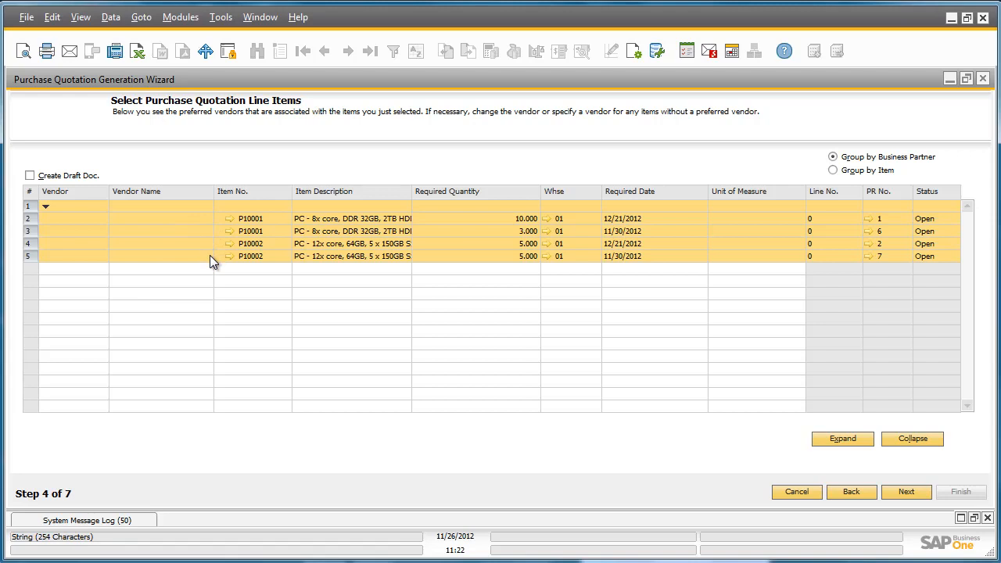
- Assign Lumarx as the vendor for all four P10001 and P10002 quotation lines and continue to the results preview
{"action": "left_click", "coordinate": [88, 219]}
{"action": "left_click", "coordinate": [103, 220]}
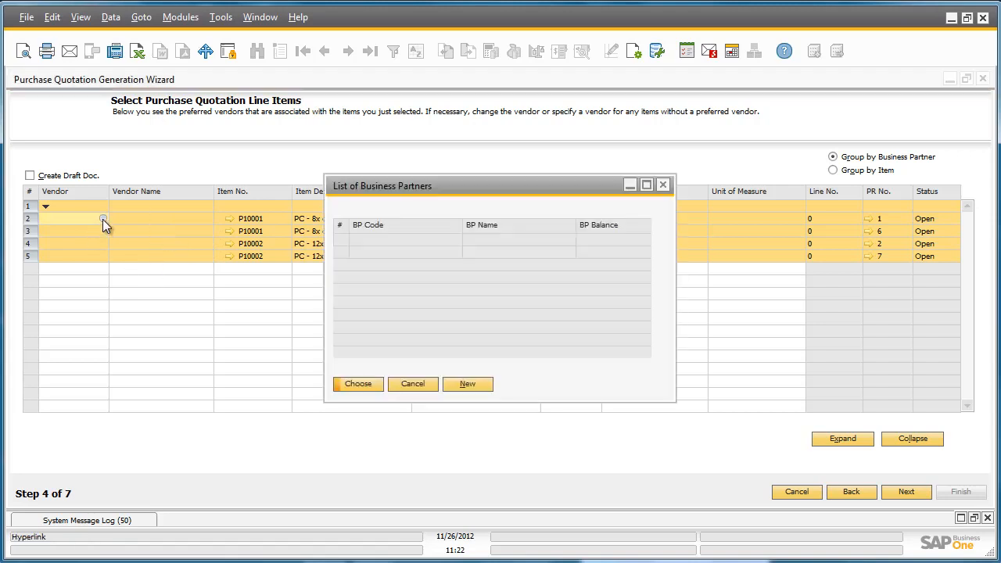
{"action": "double_click", "coordinate": [448, 303]}
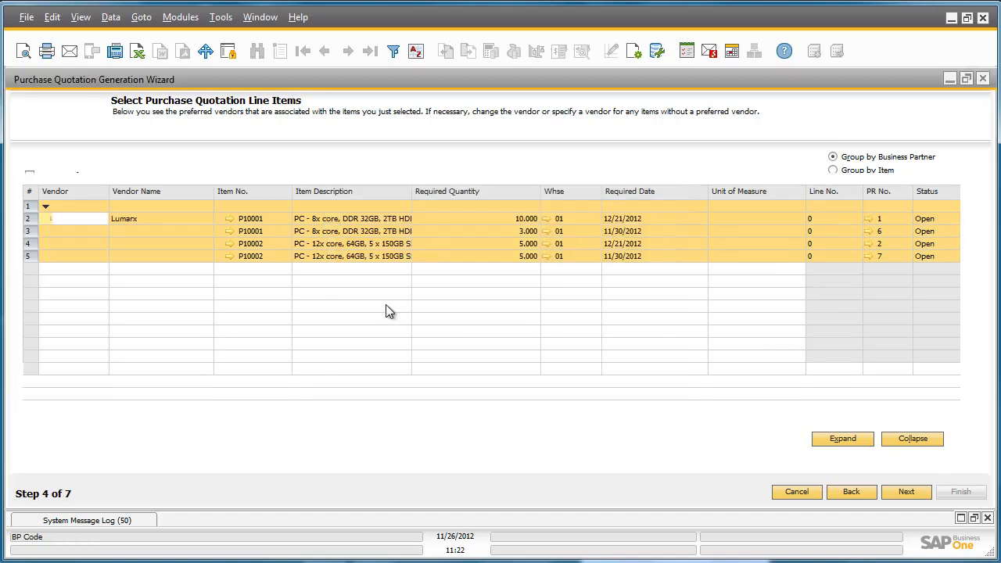
{"action": "left_click", "coordinate": [103, 227]}
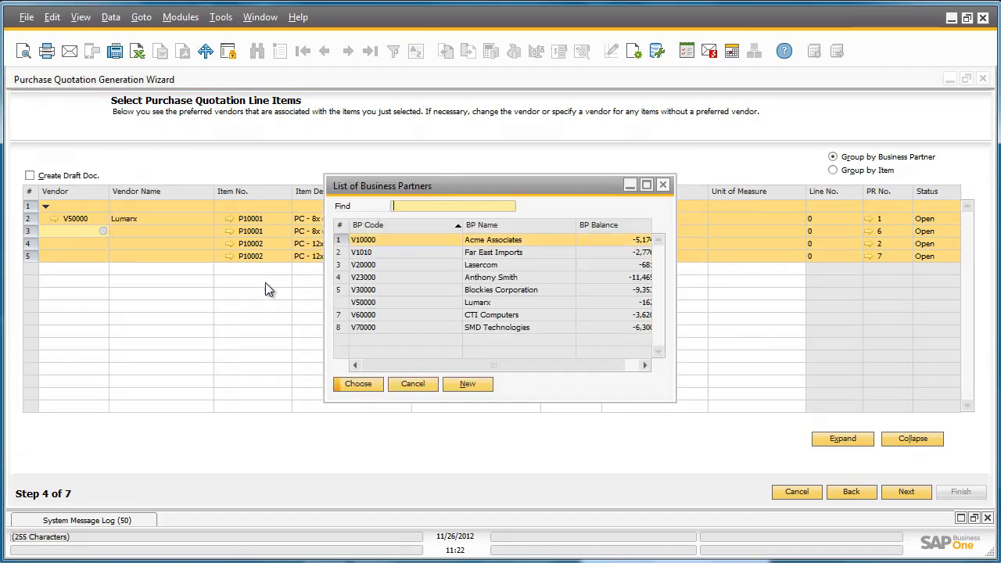
{"action": "double_click", "coordinate": [469, 305]}
{"action": "left_click", "coordinate": [103, 244]}
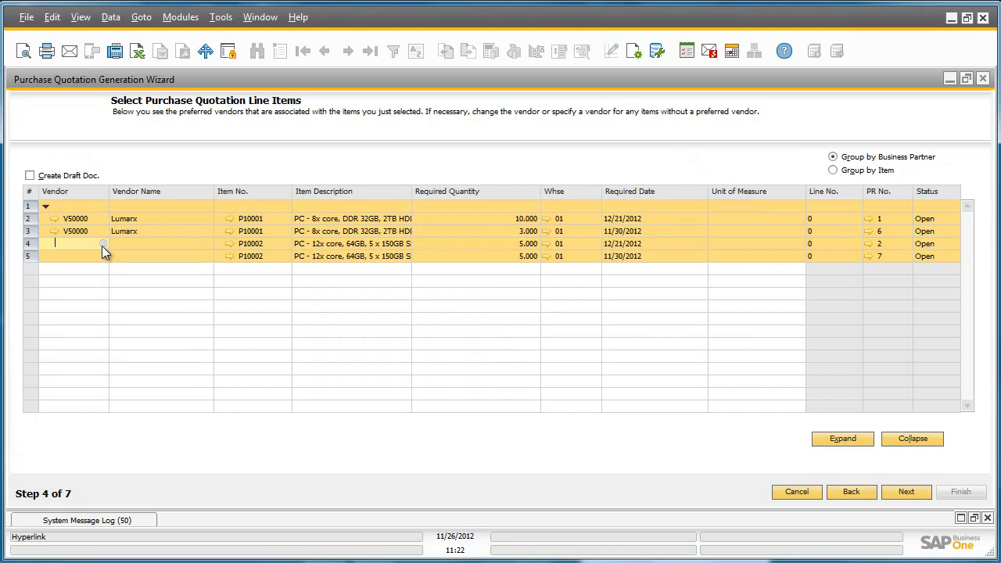
{"action": "double_click", "coordinate": [478, 304]}
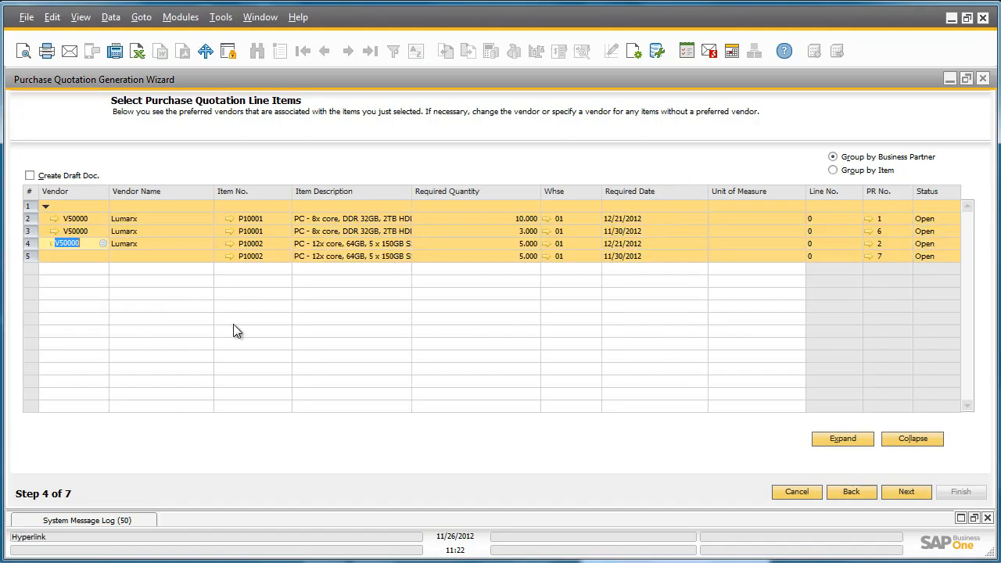
{"action": "left_click", "coordinate": [102, 257]}
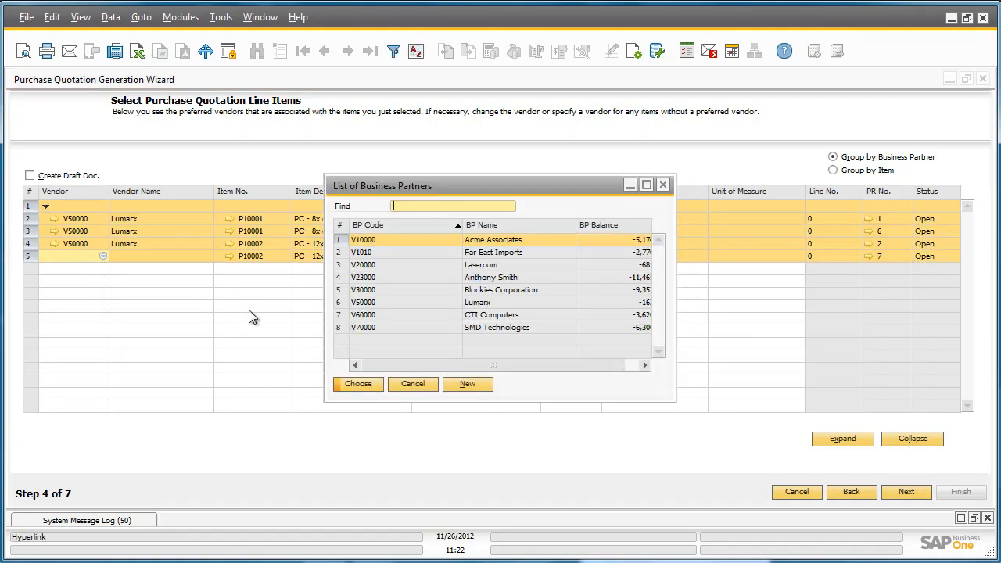
{"action": "double_click", "coordinate": [462, 302]}
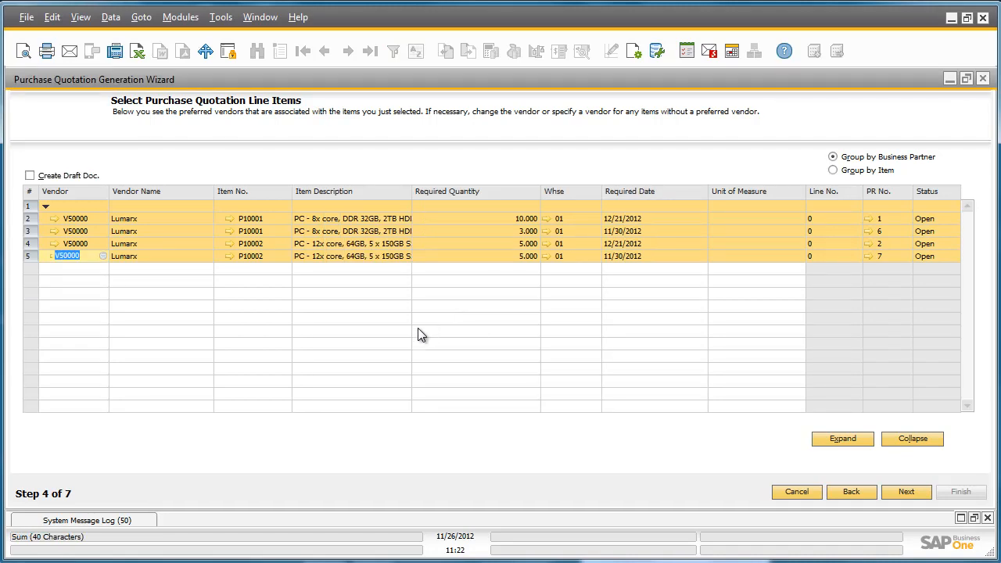
{"action": "left_click", "coordinate": [904, 491]}
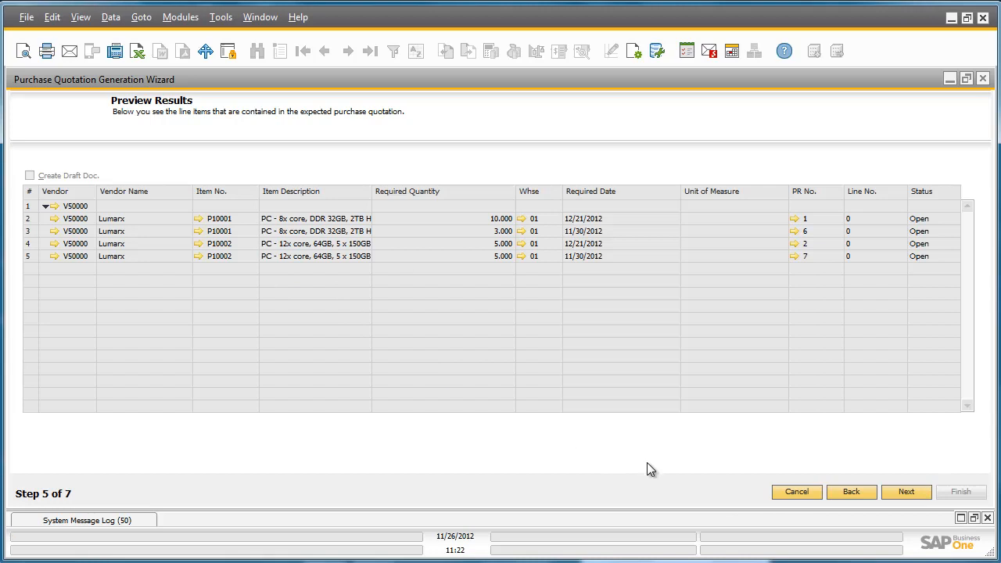
- Generate the purchase quotation with the Execute option, without saving the parameter set, and confirm the generation
{"action": "left_click", "coordinate": [924, 494]}
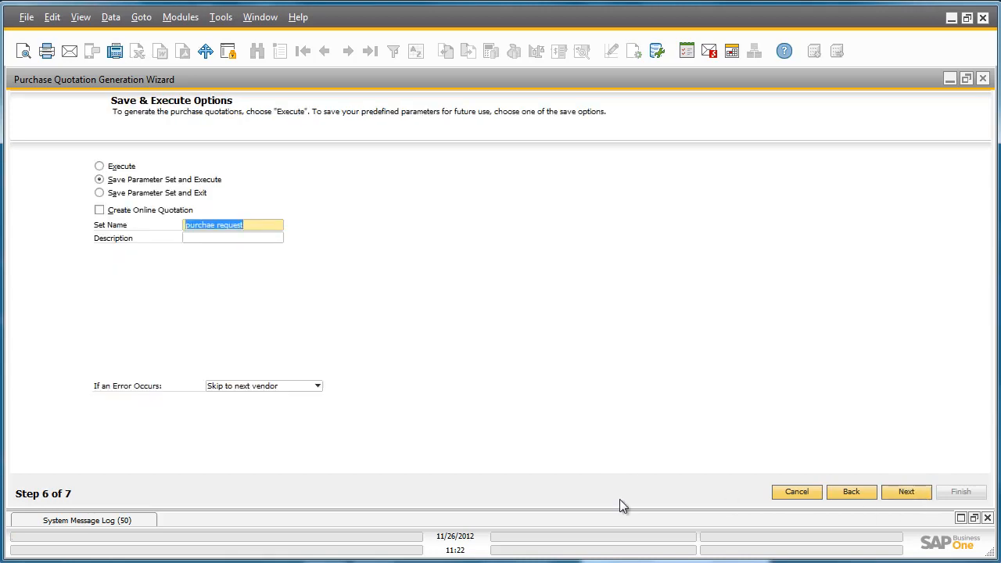
{"action": "left_click", "coordinate": [99, 166]}
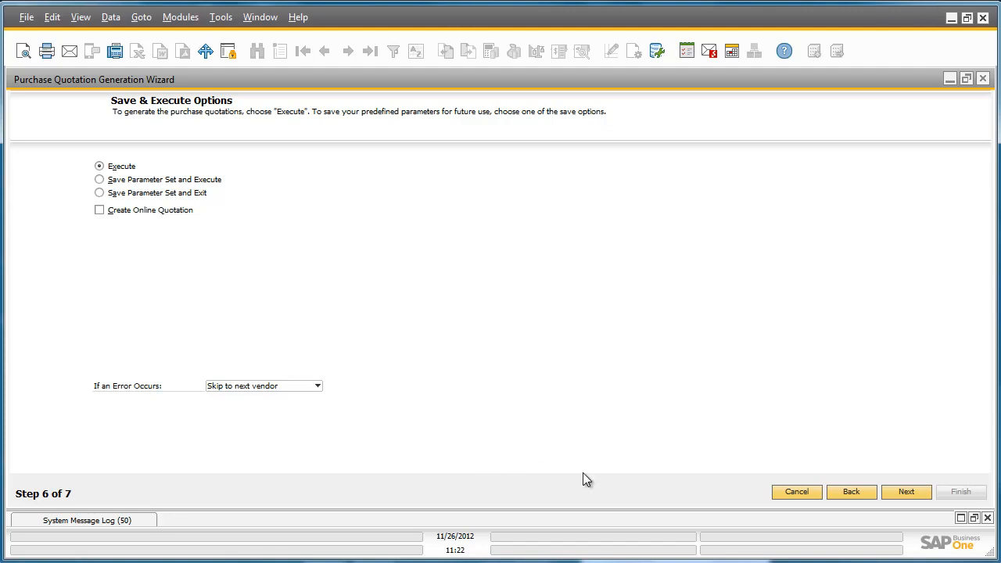
{"action": "left_click", "coordinate": [906, 491]}
{"action": "left_click", "coordinate": [342, 299]}
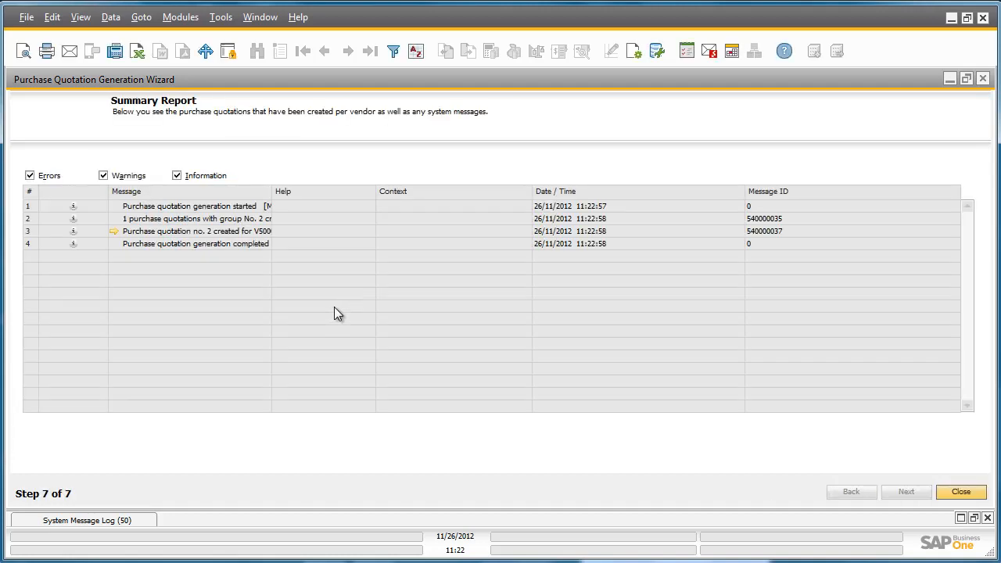
- Open the generated Lumarx purchase quotation from the summary report, maximize its window and review its contents
{"action": "left_click", "coordinate": [113, 232]}
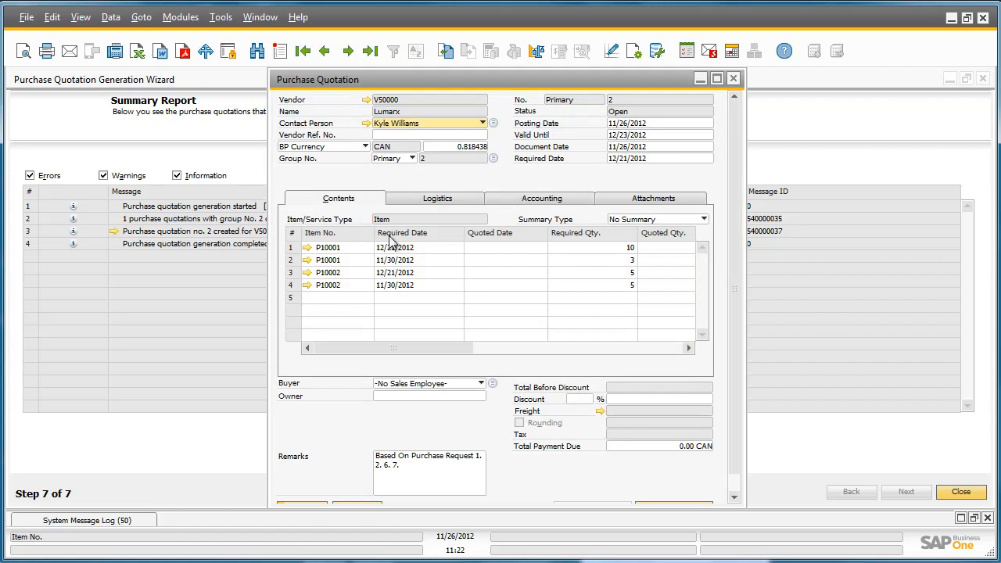
{"action": "left_click", "coordinate": [716, 78]}
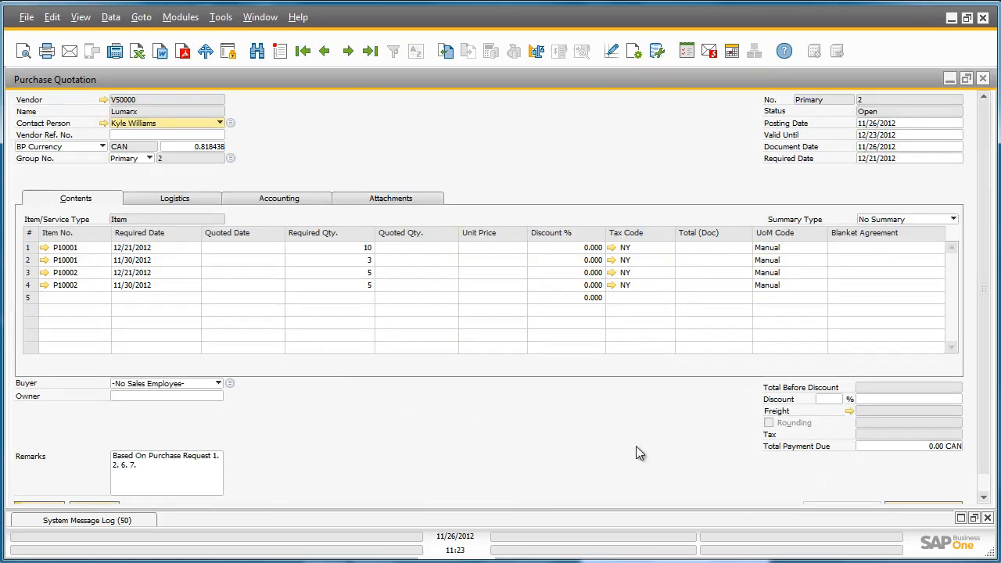
{"action": "scroll", "coordinate": [968, 484], "scroll_direction": "down", "scroll_amount": 1}
{"action": "left_click", "coordinate": [929, 491]}
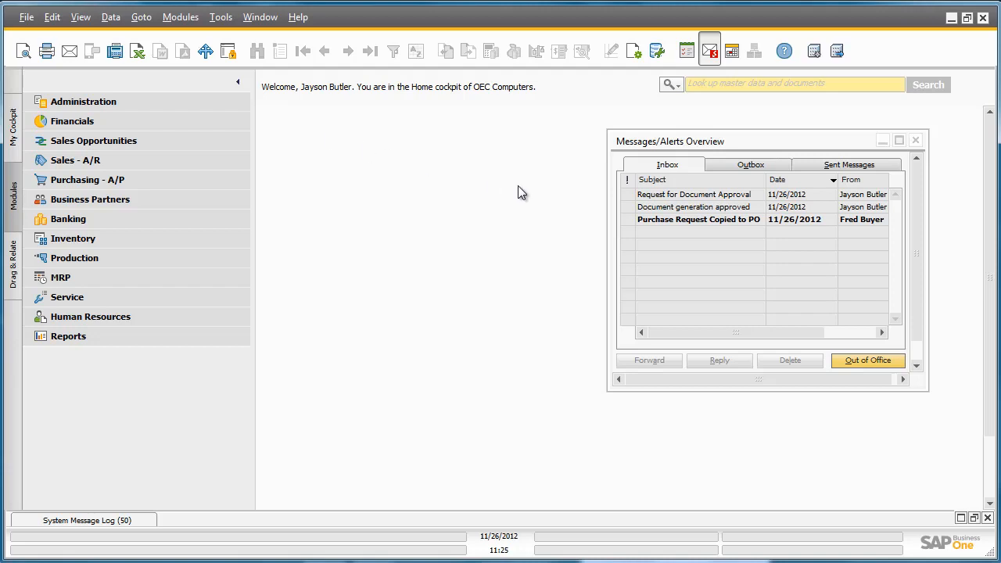
- Read the "Purchase Request Copied to PO" message in the requester's inbox and open its linked purchase request
{"action": "left_click", "coordinate": [678, 220]}
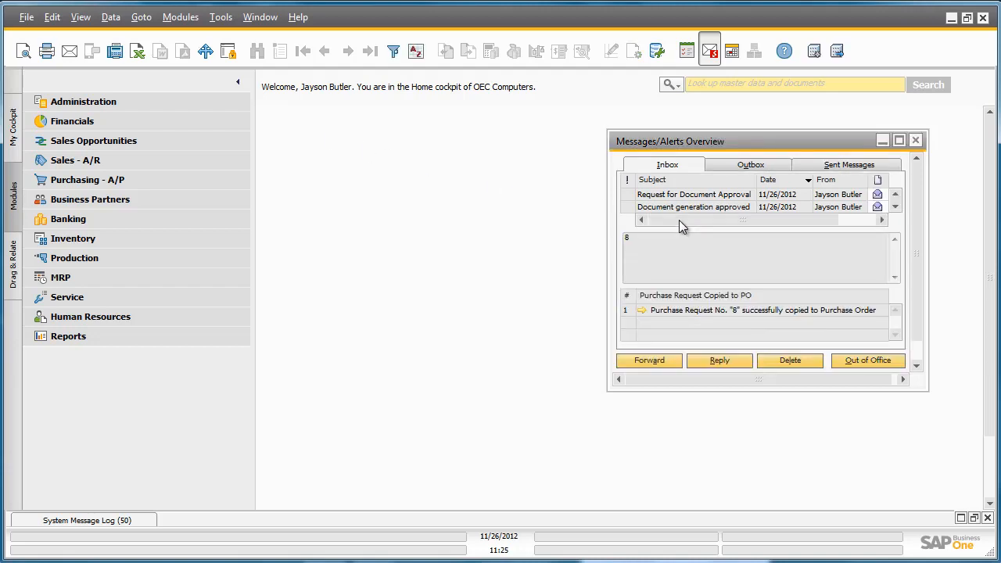
{"action": "left_click", "coordinate": [683, 309]}
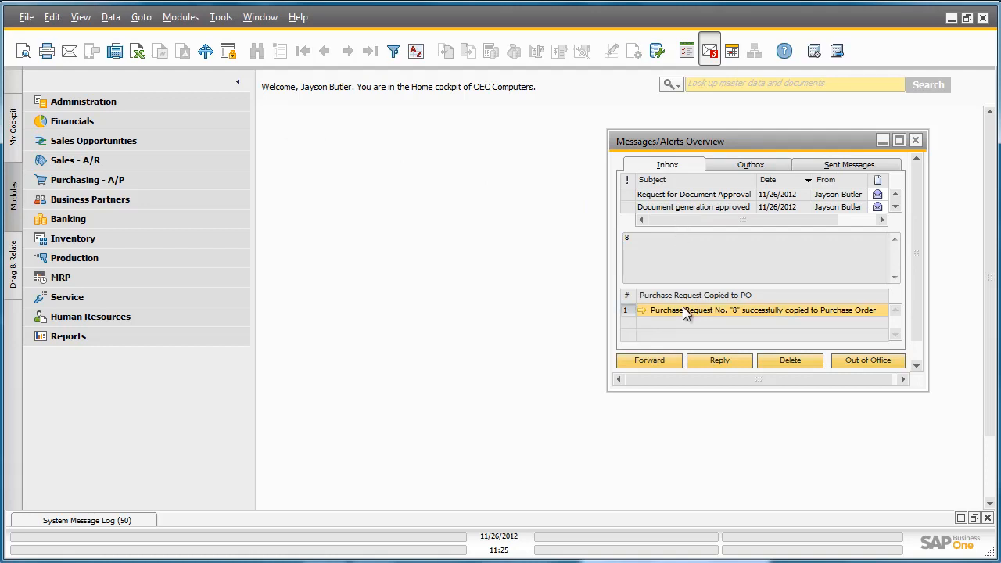
{"action": "left_click", "coordinate": [641, 310]}
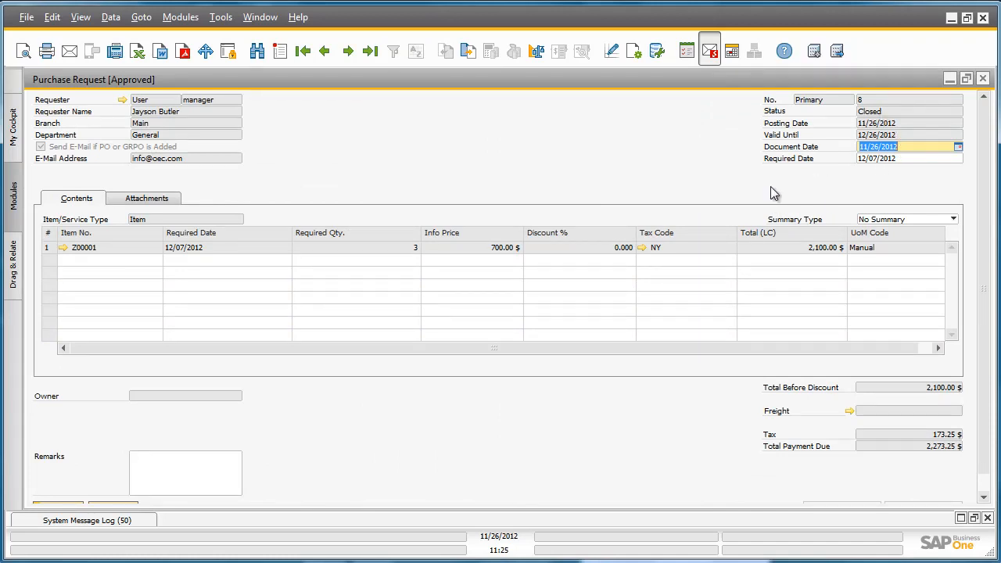
- Show the purchase request's relationship map and open the related purchase order from it
{"action": "right_click", "coordinate": [357, 256]}
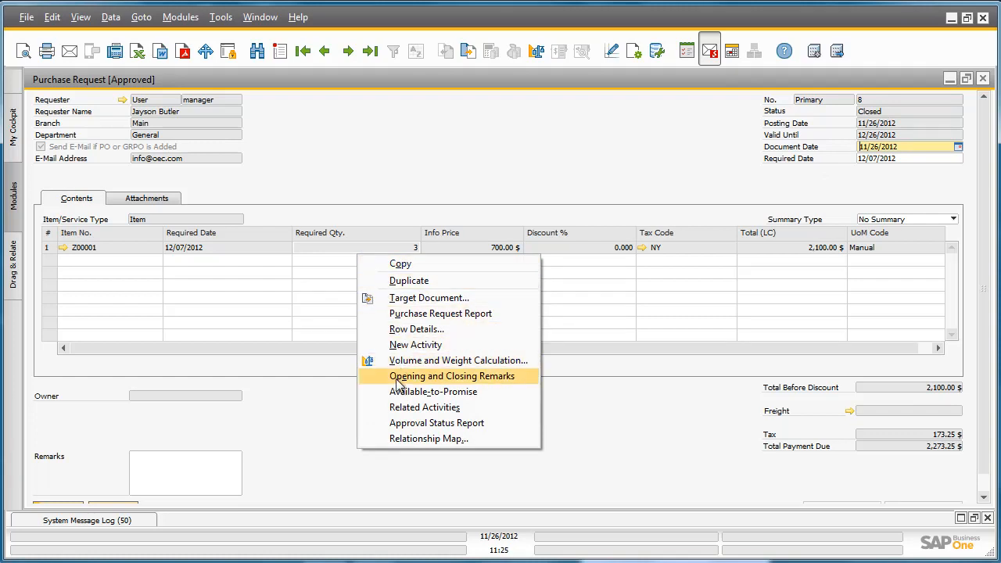
{"action": "left_click", "coordinate": [405, 439]}
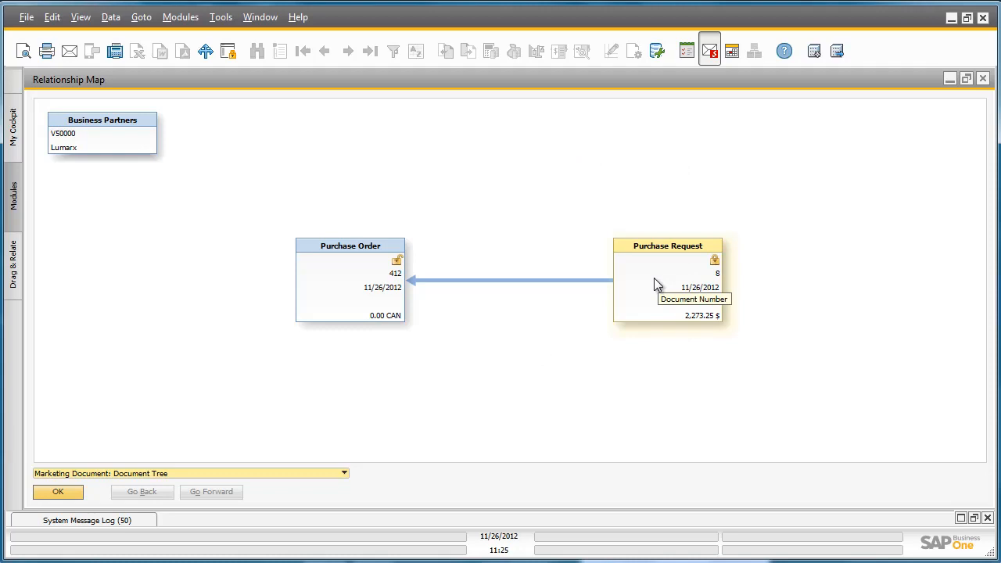
{"action": "double_click", "coordinate": [333, 275]}
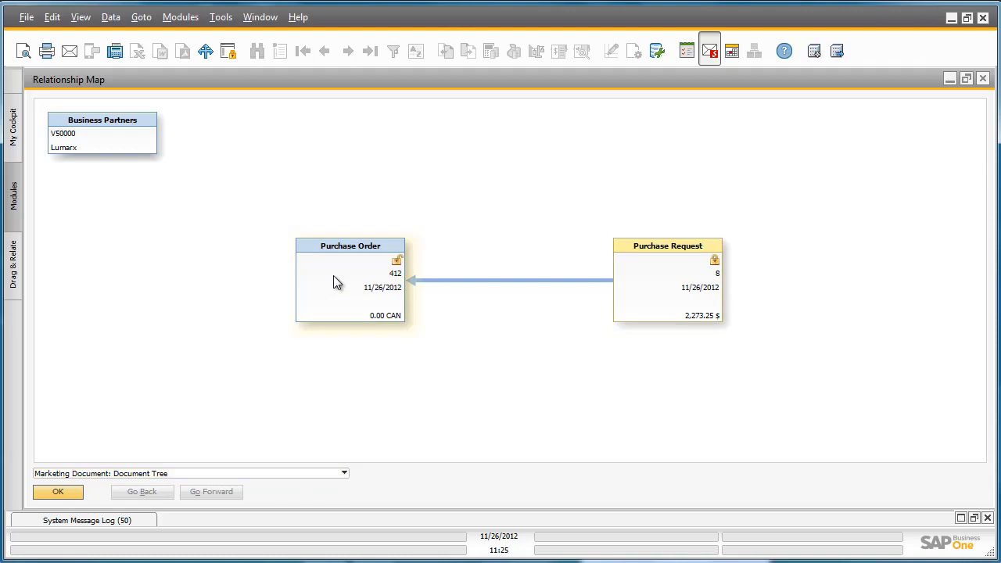